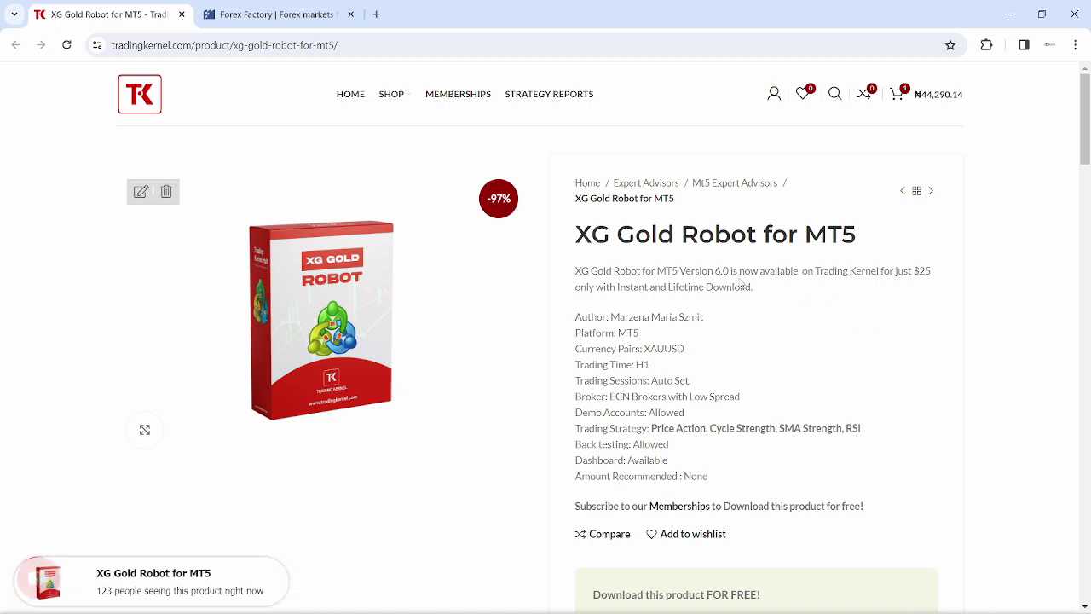
Read through the XG Gold Robot product page in the browser.
click(394, 41)
click(394, 41)
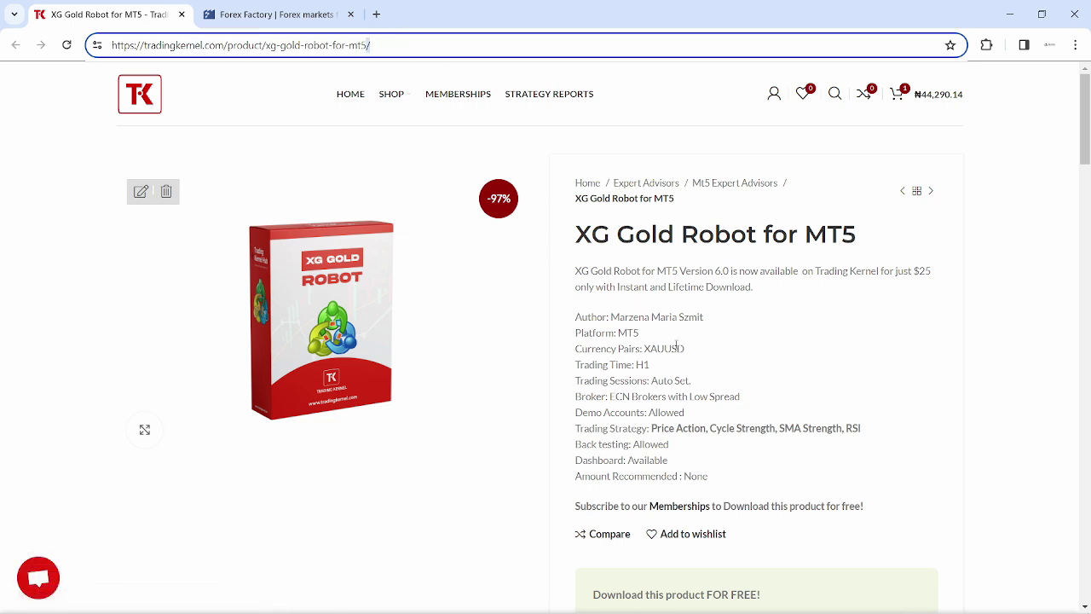
scroll(691, 338, down, 1)
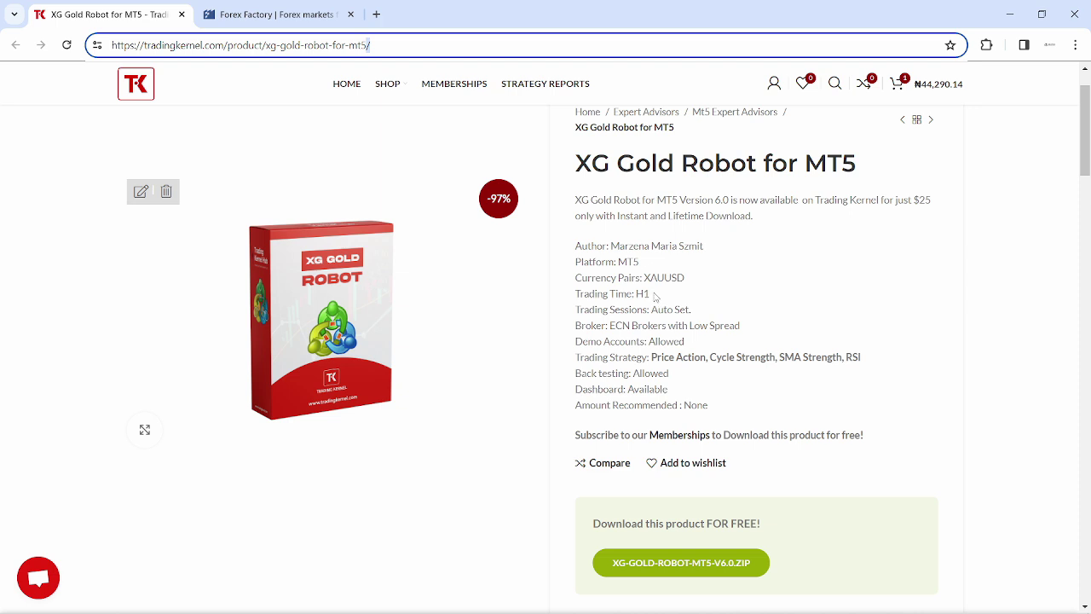
scroll(655, 296, down, 1)
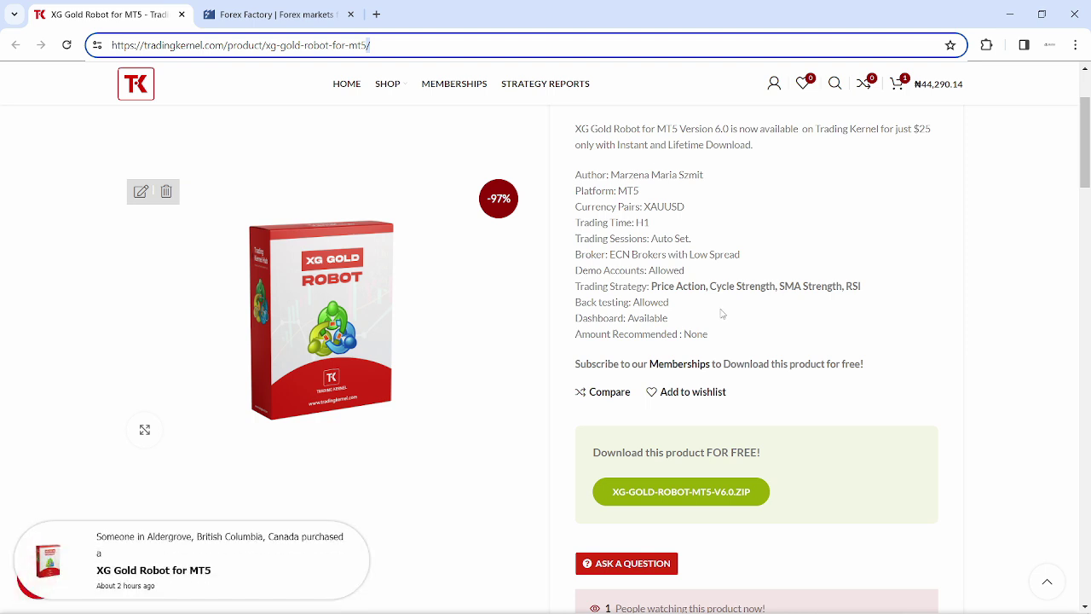
scroll(732, 314, down, 1)
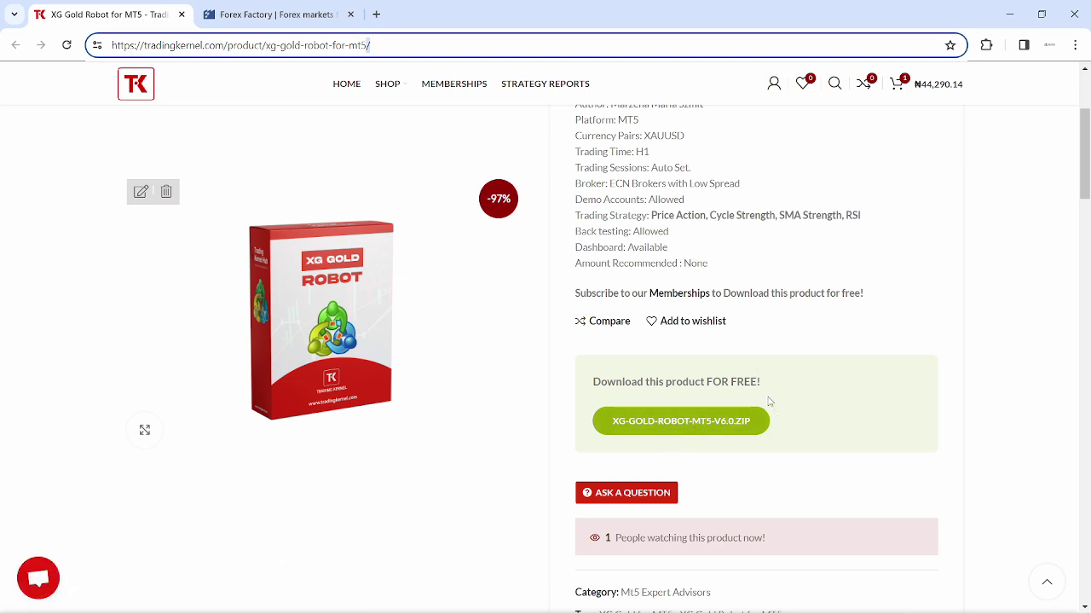
scroll(781, 403, up, 1)
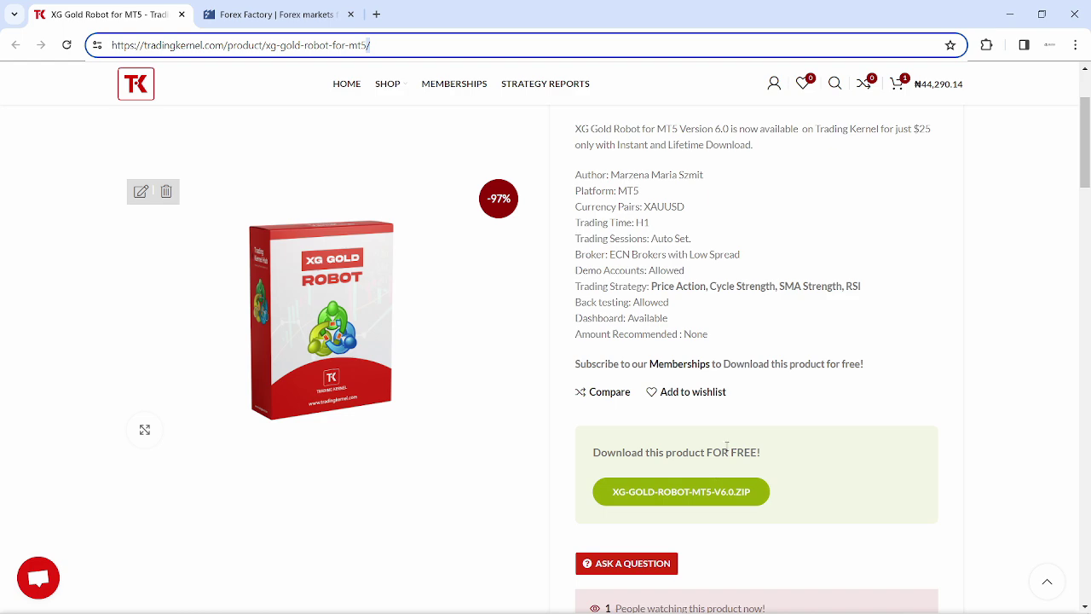
scroll(729, 443, up, 2)
scroll(747, 438, down, 2)
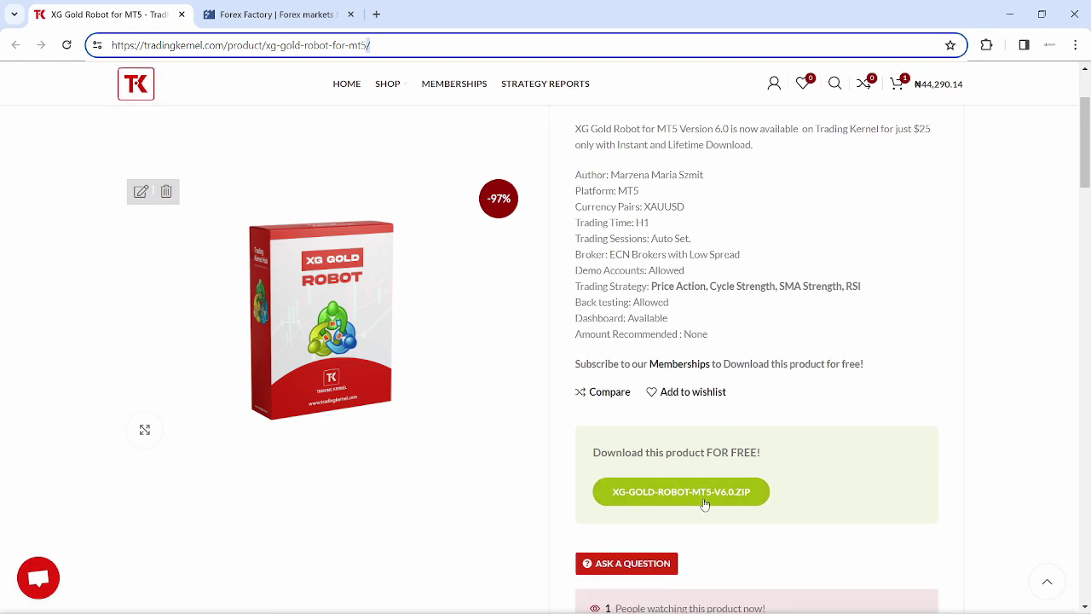
scroll(704, 504, down, 7)
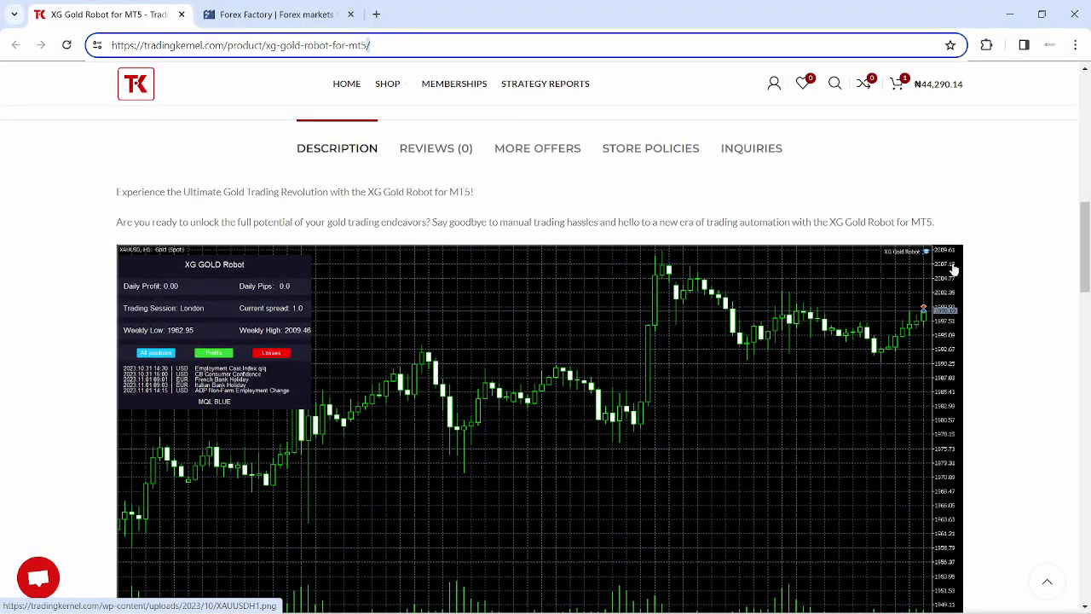
scroll(974, 276, down, 2)
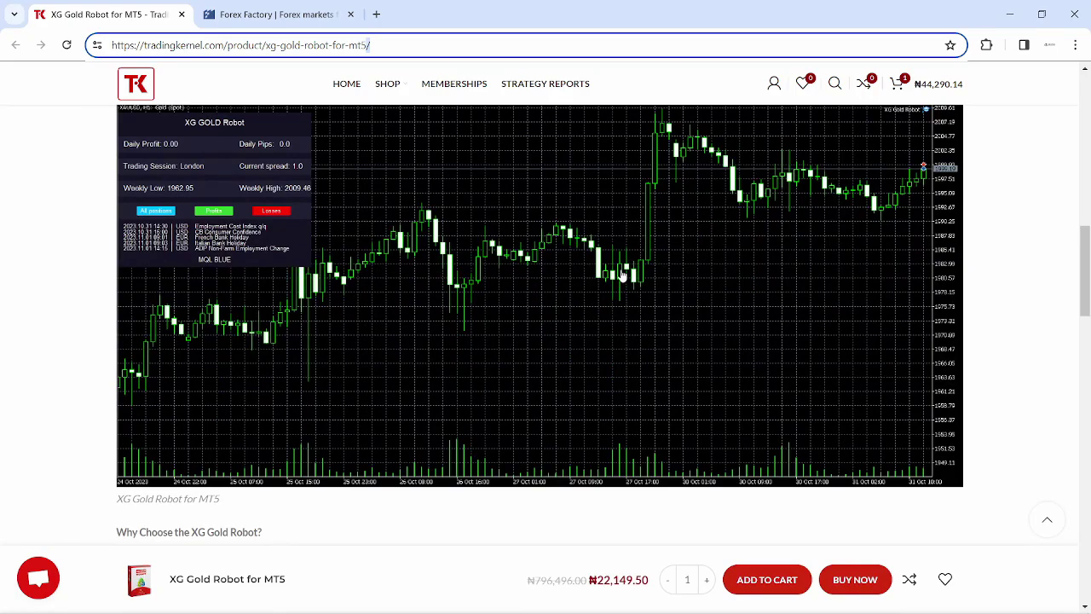
scroll(622, 275, up, 2)
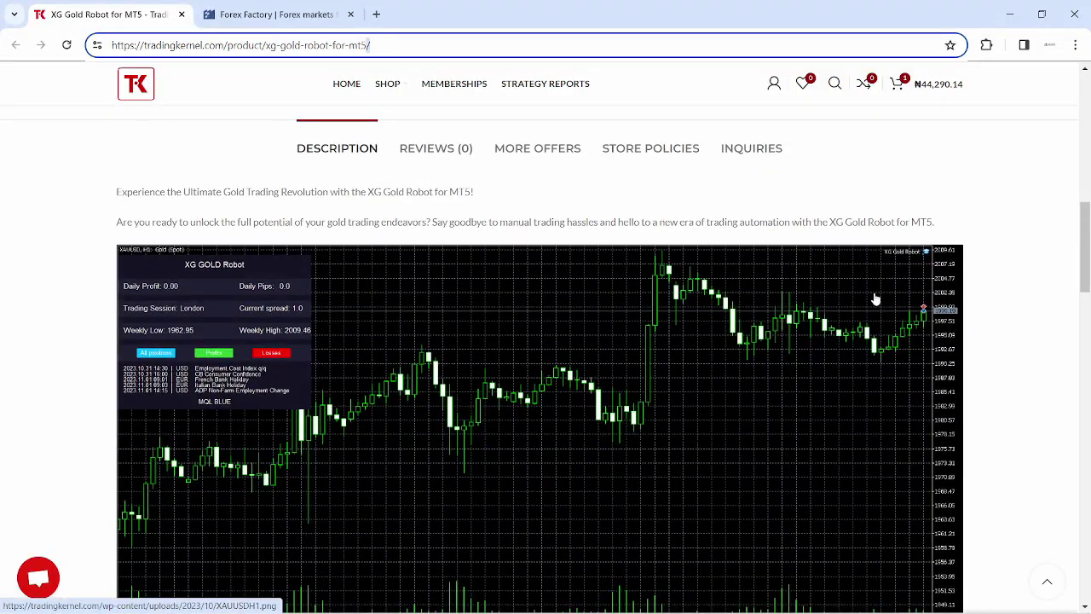
scroll(875, 299, down, 8)
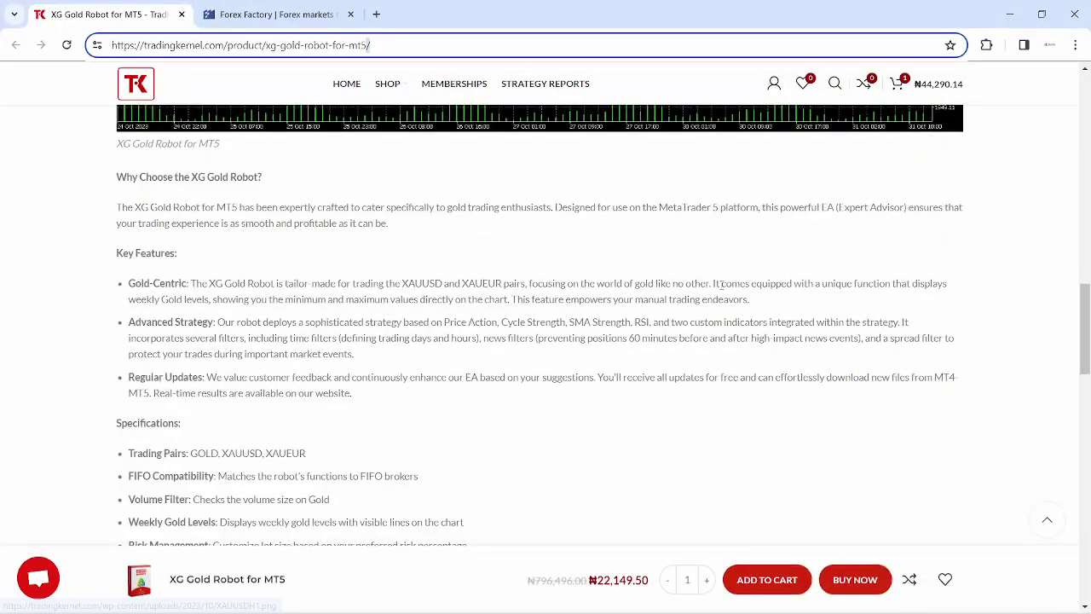
scroll(543, 295, down, 5)
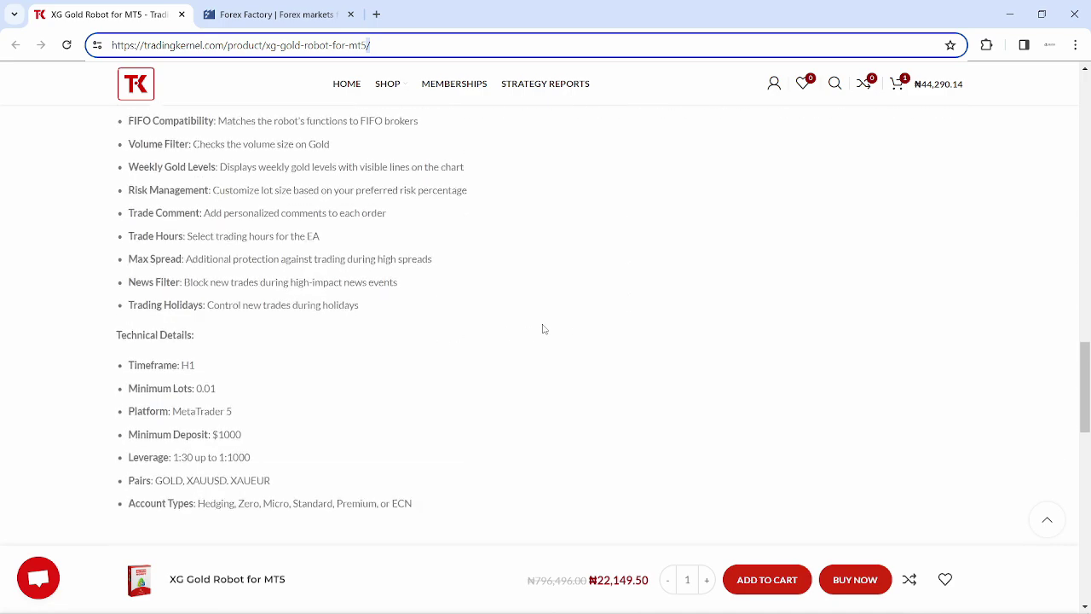
scroll(543, 329, down, 1)
scroll(690, 319, up, 5)
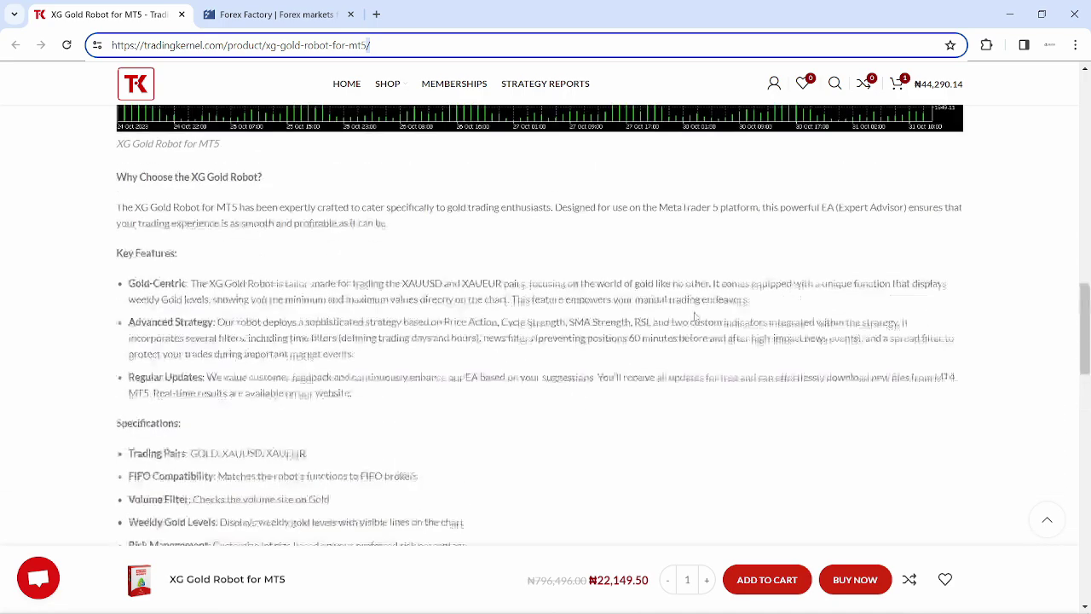
scroll(695, 316, up, 10)
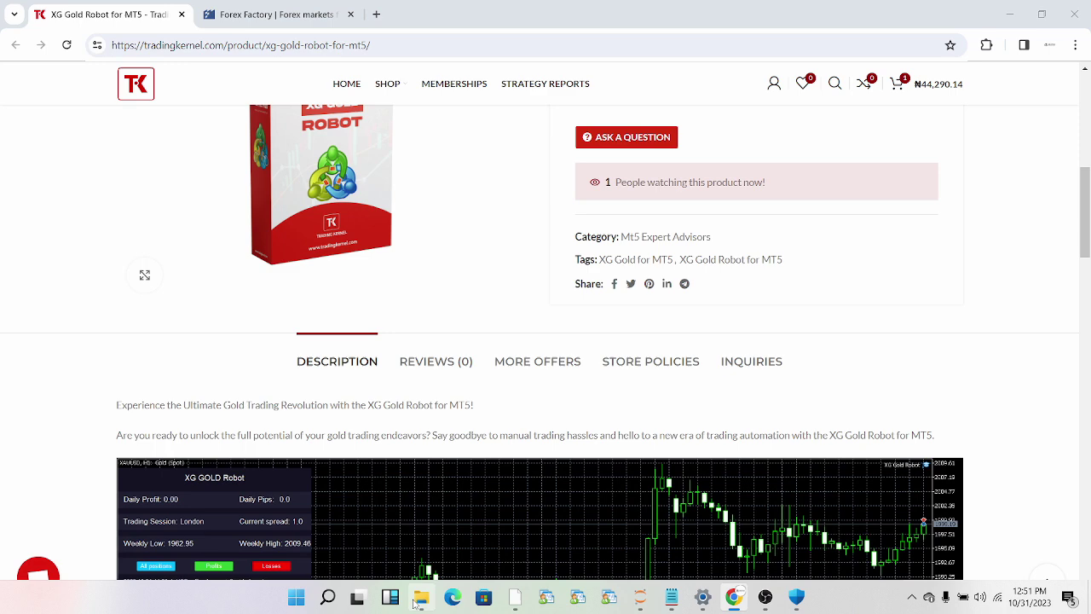
Open the downloaded XG GOLD ROBOT MT5 V6.0 folder, check Expert, then open its DLL folder.
click(420, 596)
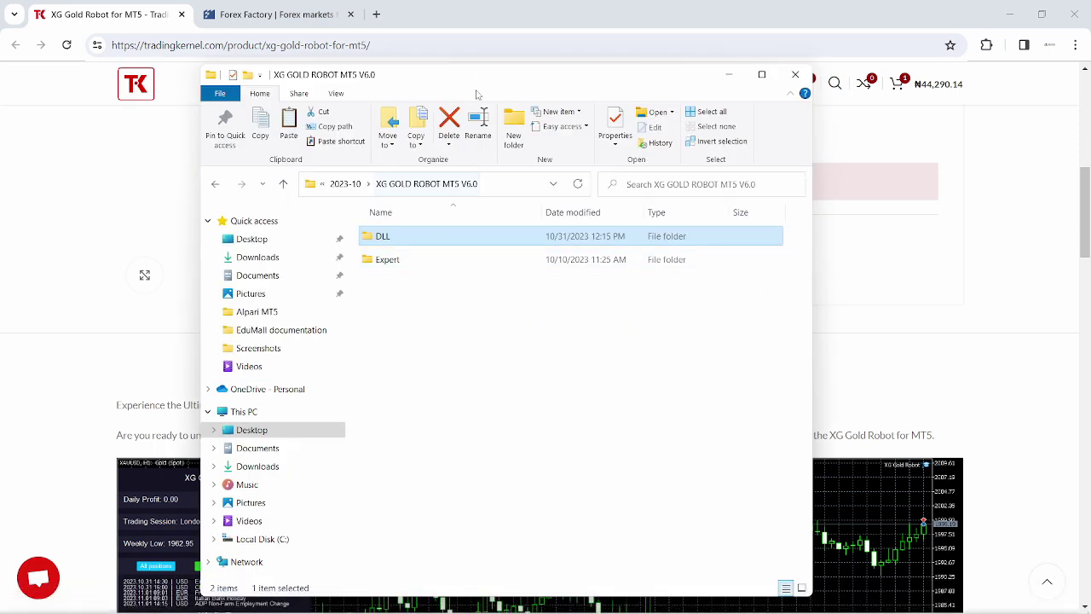
drag(481, 77, 324, 83)
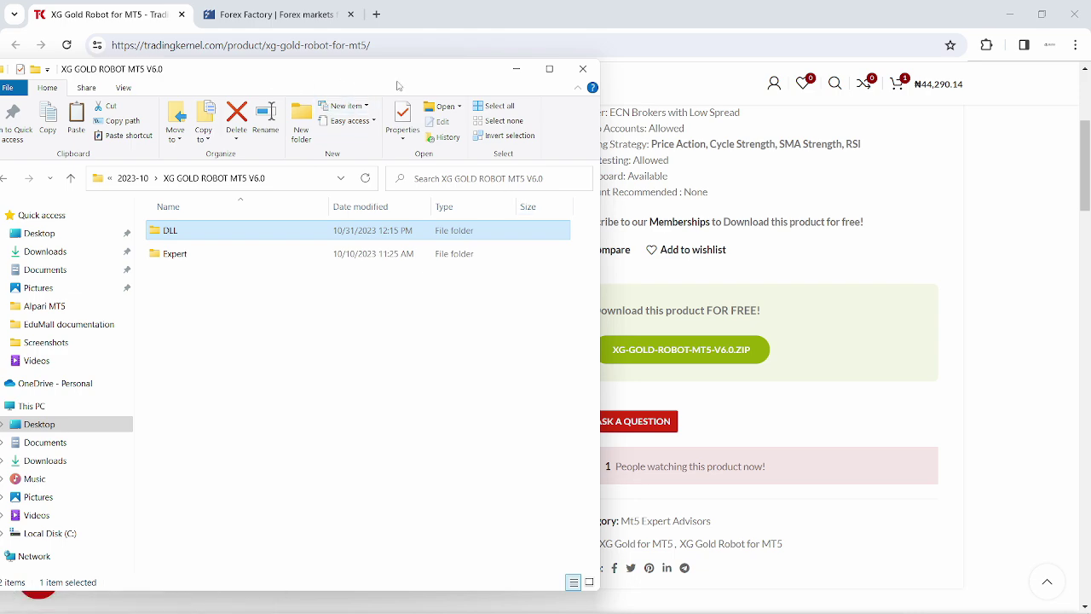
drag(278, 74, 538, 91)
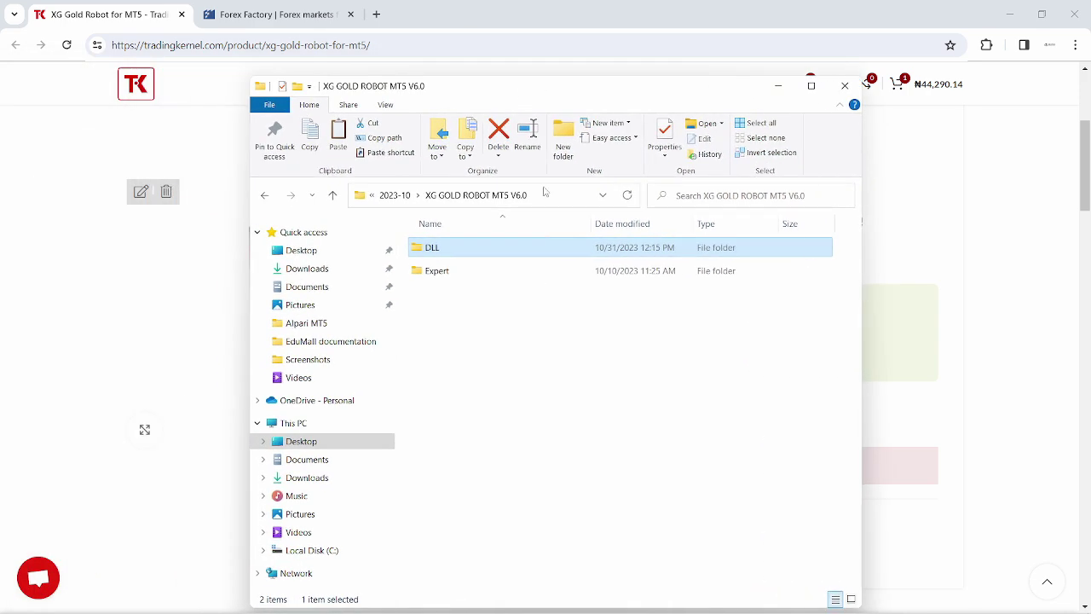
double_click(454, 273)
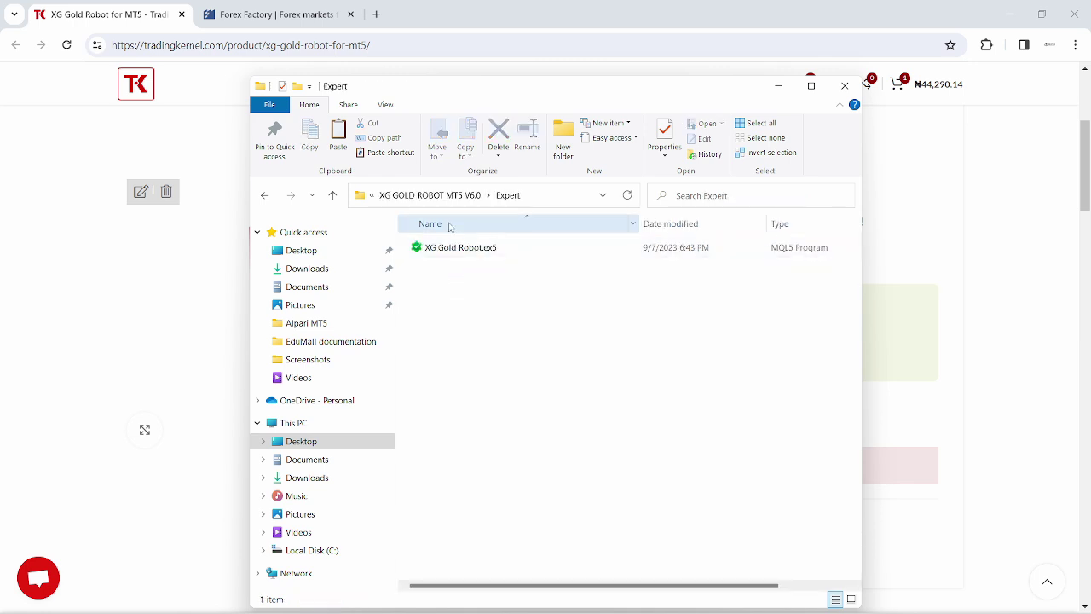
click(429, 196)
click(454, 249)
double_click(454, 250)
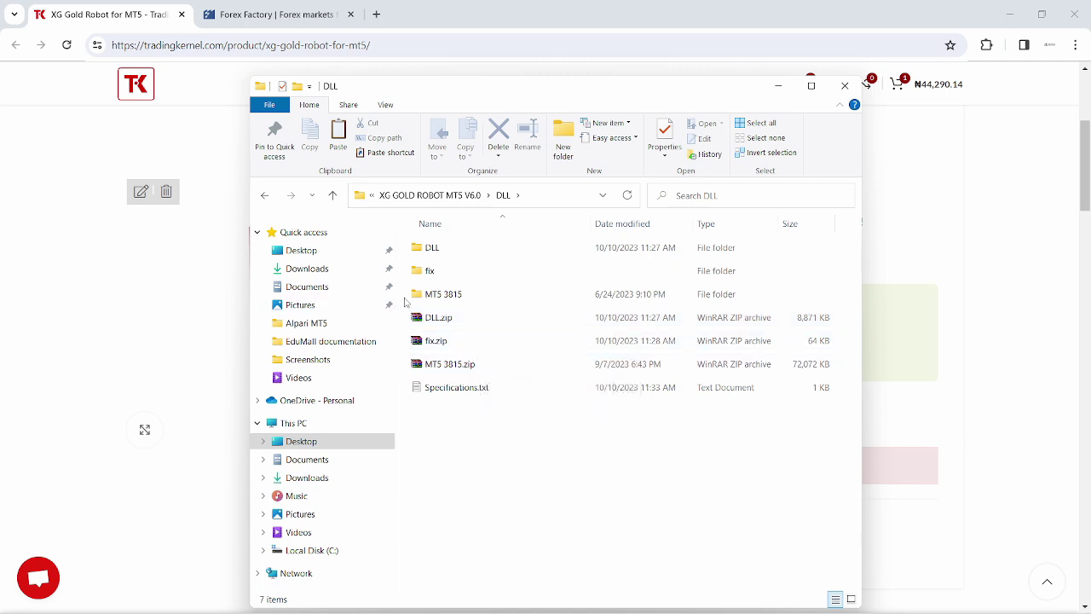
Delete the DLL, fix and MT5 3815 folders.
drag(406, 302, 427, 246)
right_click(427, 245)
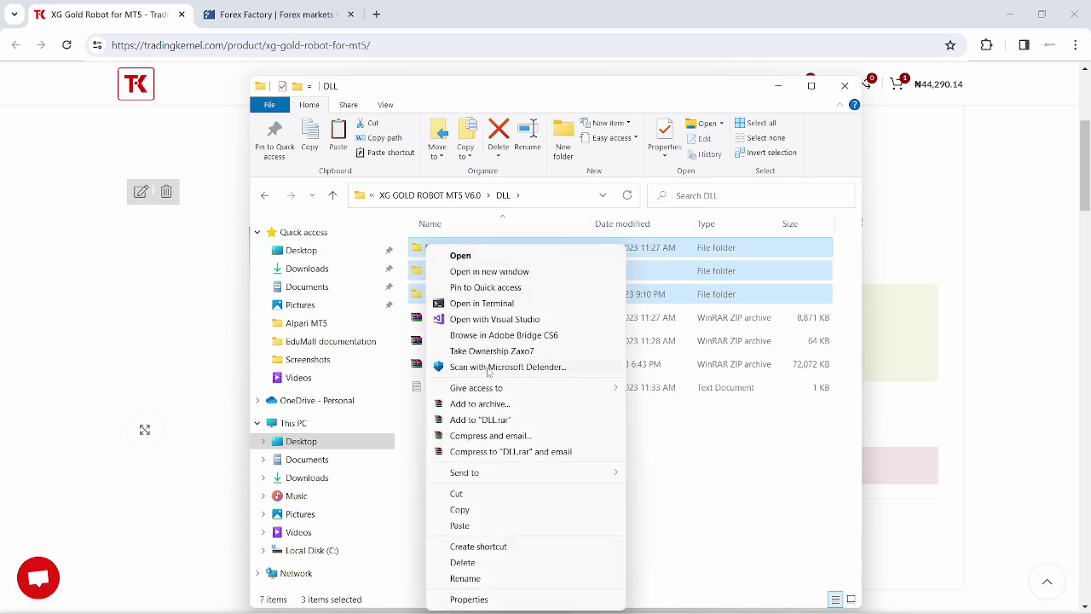
click(482, 565)
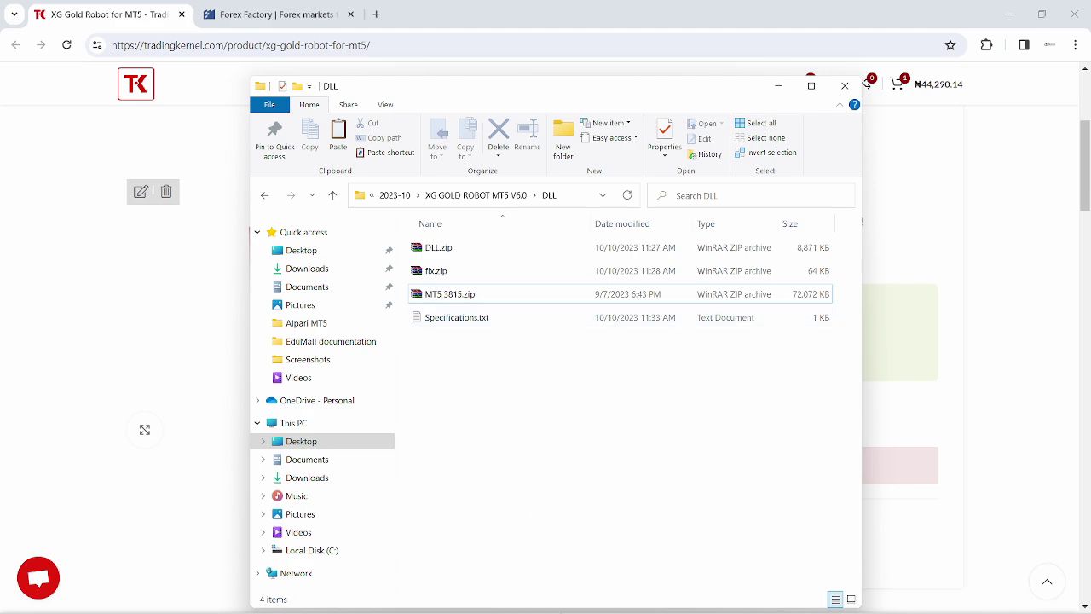
Verify Real-time protection is off under Virus & threat protection settings, then minimize Windows Security.
click(702, 596)
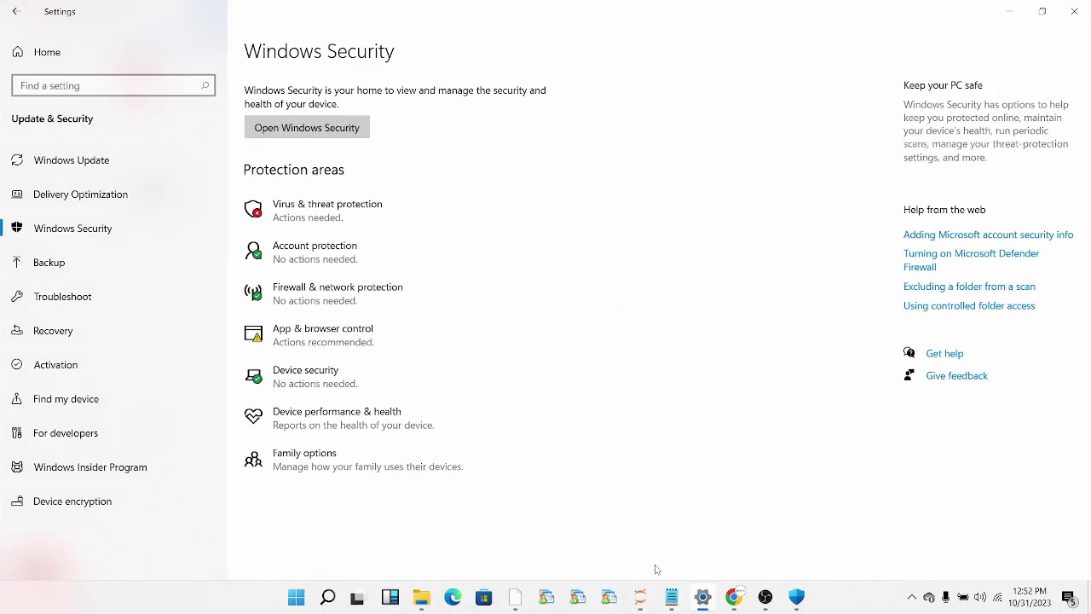
click(332, 218)
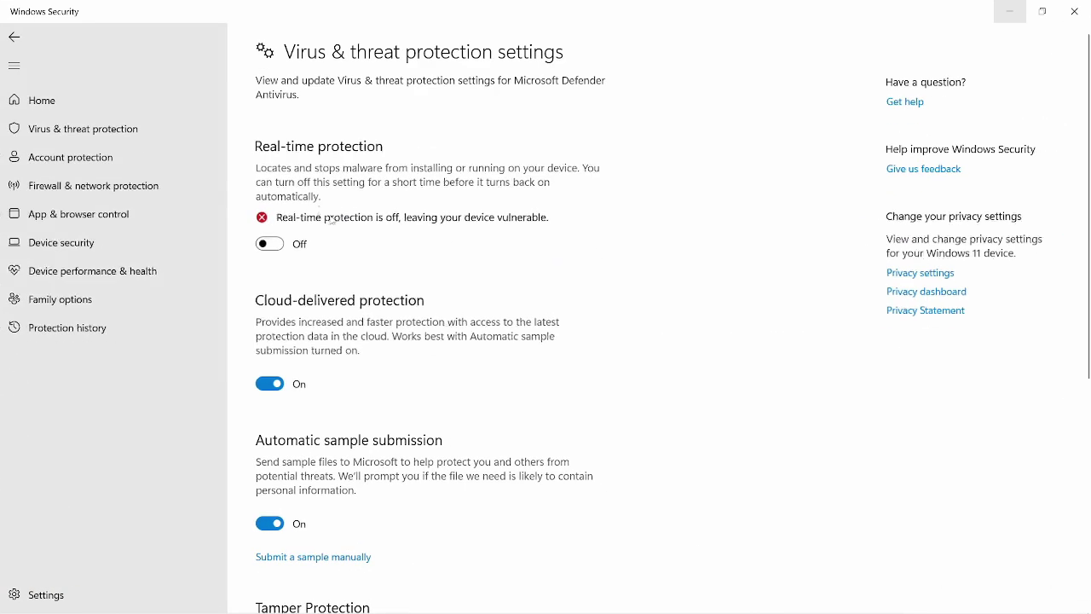
click(308, 464)
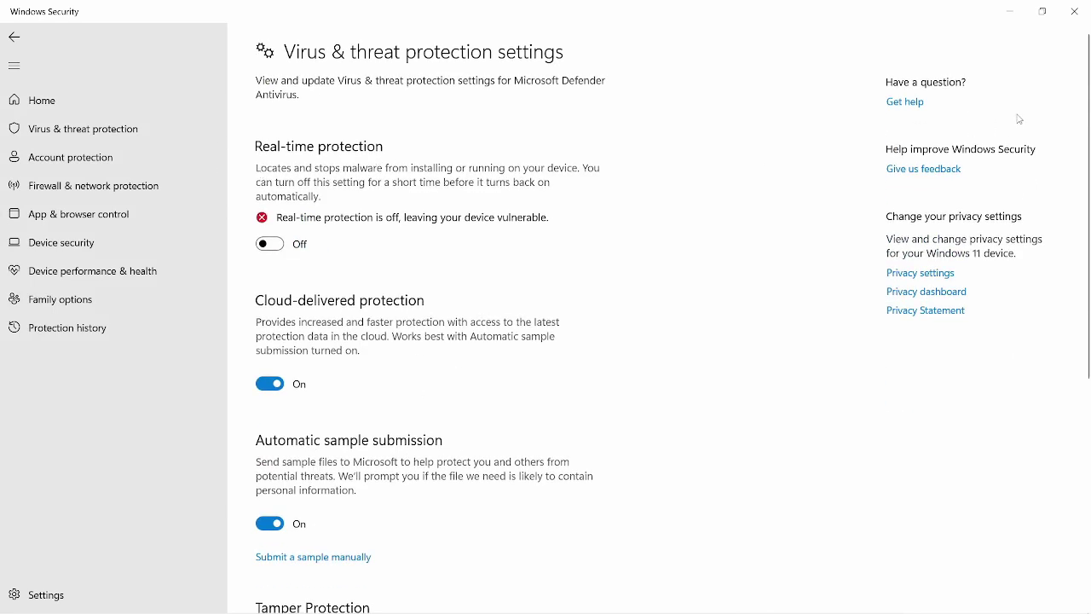
click(1012, 12)
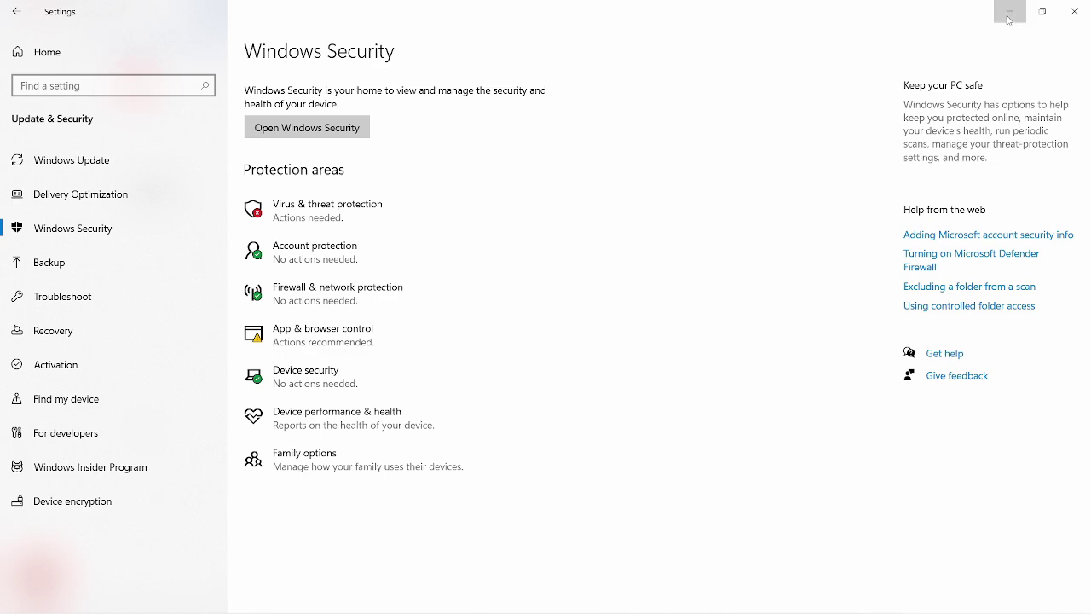
Extract DLL.zip and fix.zip into the current folder.
click(1009, 17)
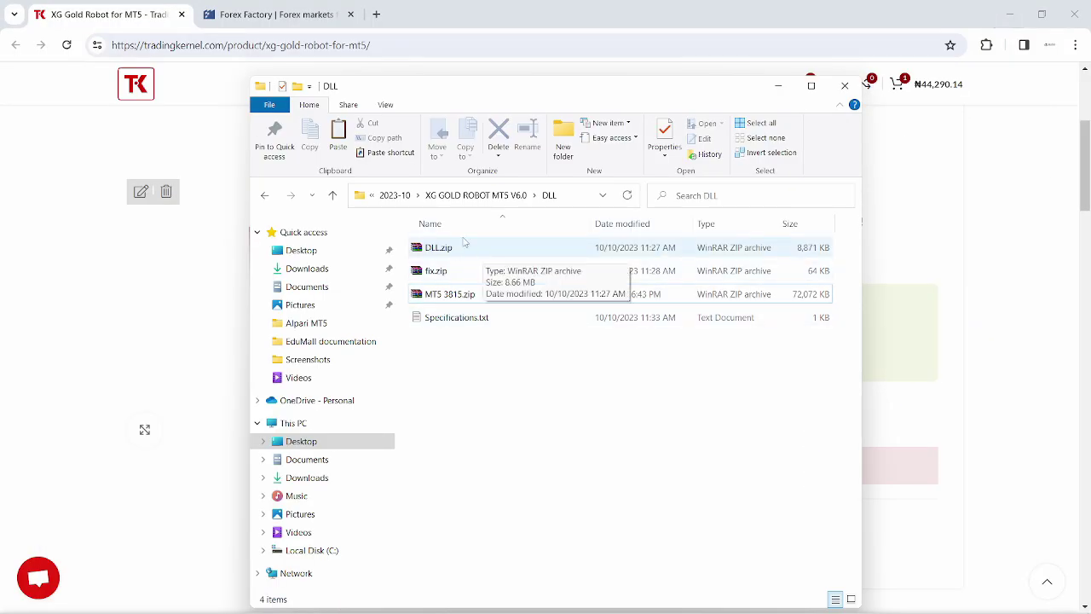
right_click(440, 248)
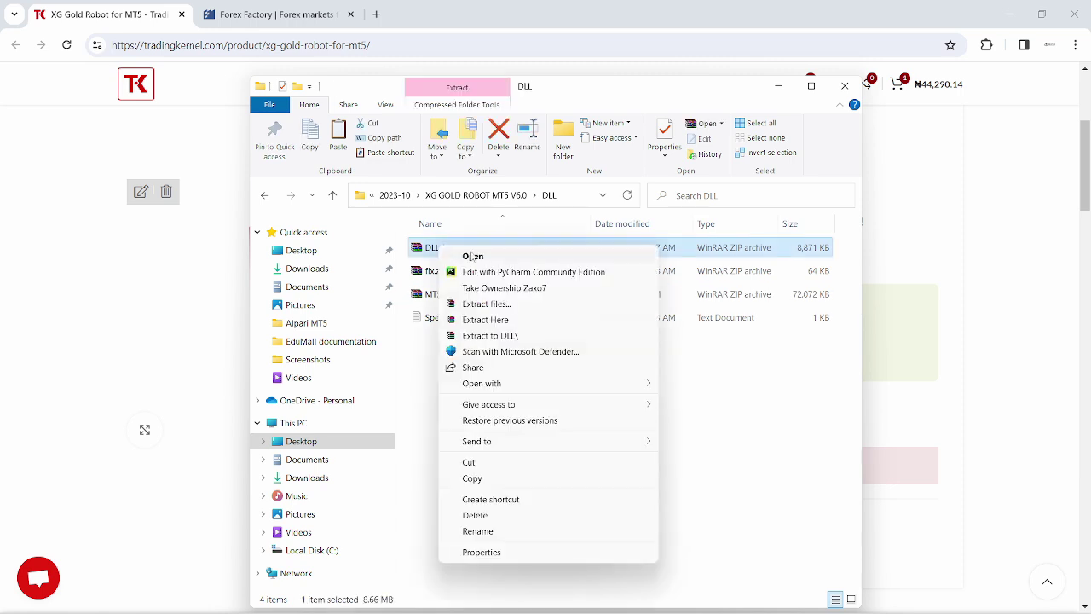
click(500, 318)
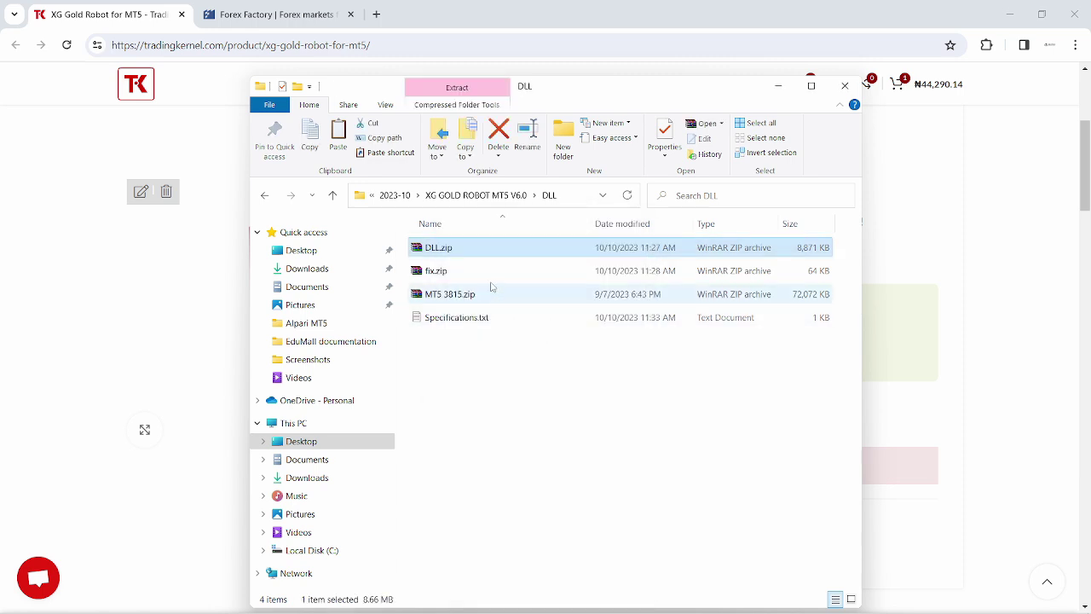
click(491, 294)
right_click(495, 294)
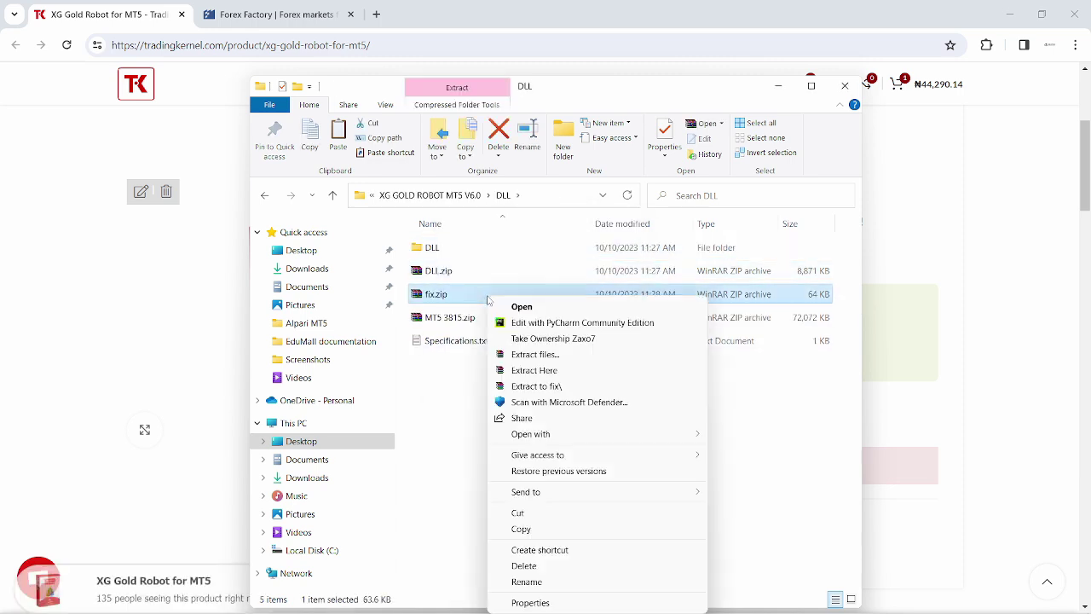
click(555, 383)
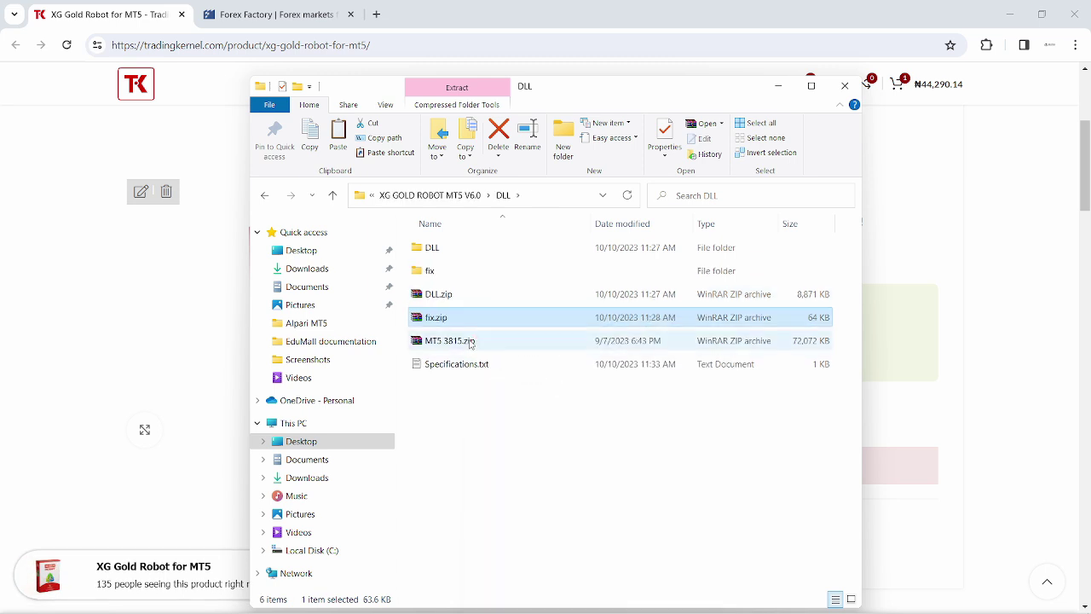
Extract MT5 3815.zip here and open the resulting MT5 3815 folder.
click(470, 344)
right_click(478, 345)
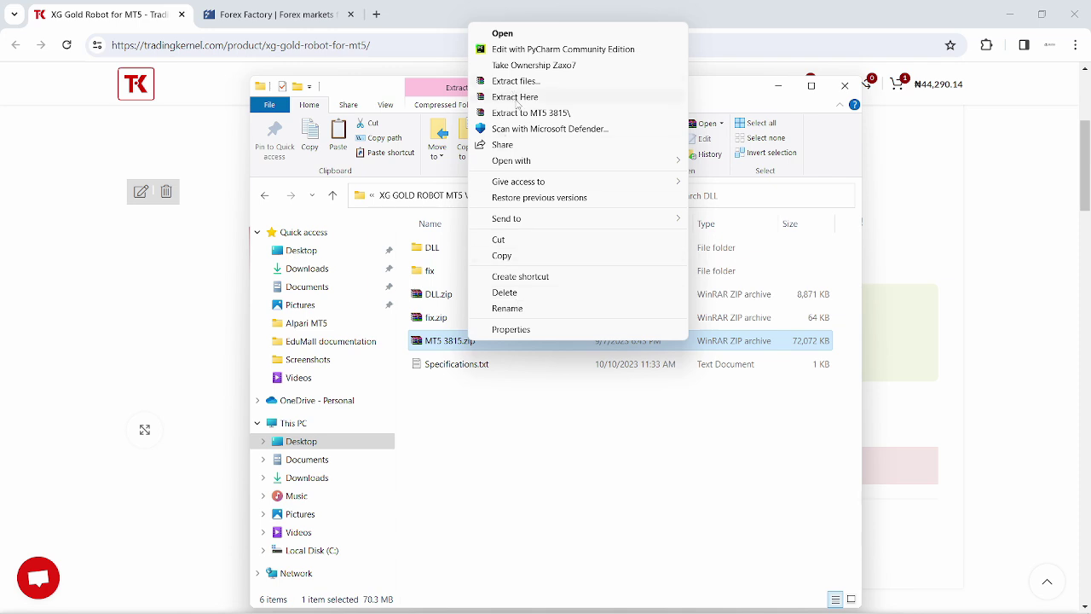
click(516, 97)
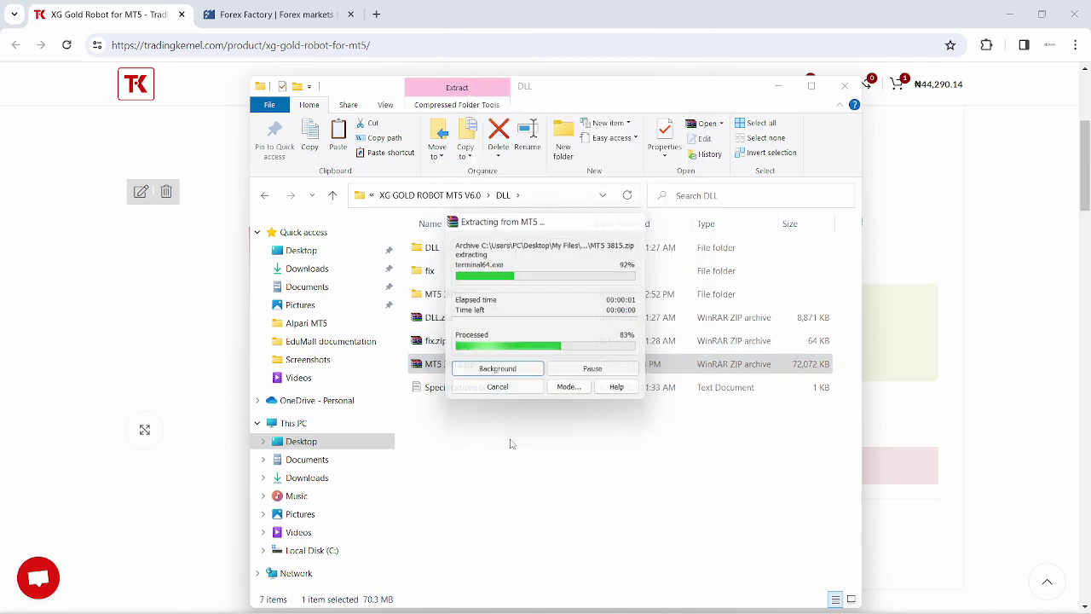
double_click(449, 294)
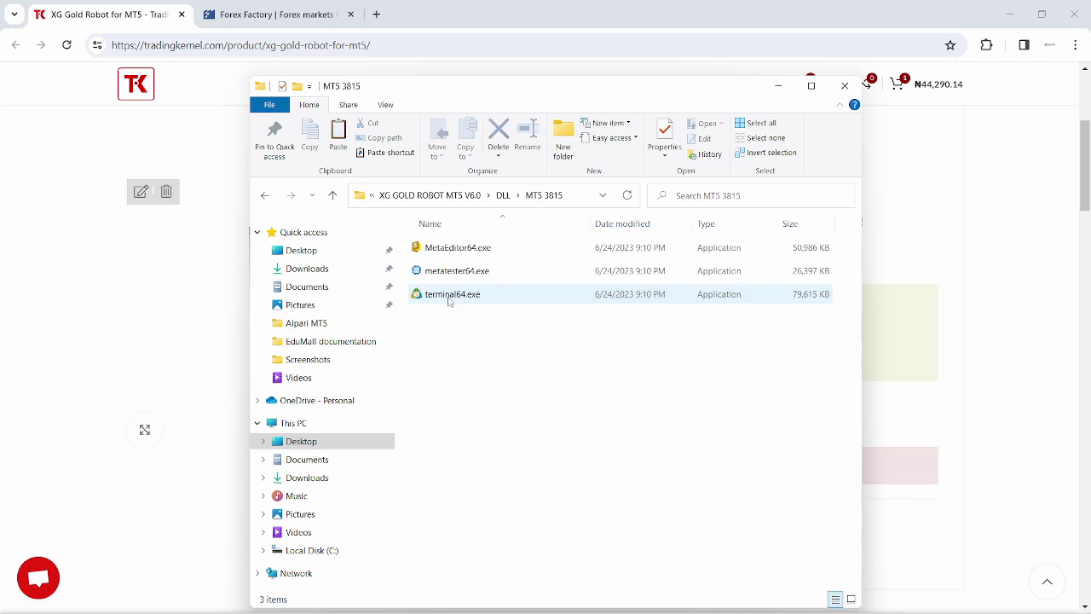
Copy MetaEditor64.exe, metatester64.exe and terminal64.exe from the MT5 3815 folder.
drag(454, 322, 449, 245)
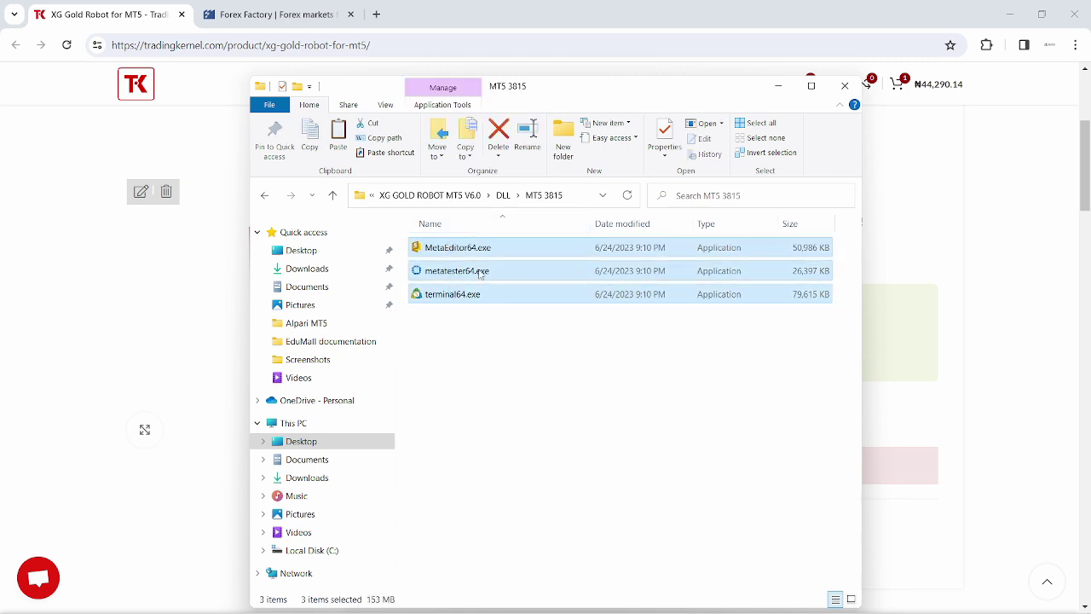
mouse_move(480, 273)
right_click(467, 248)
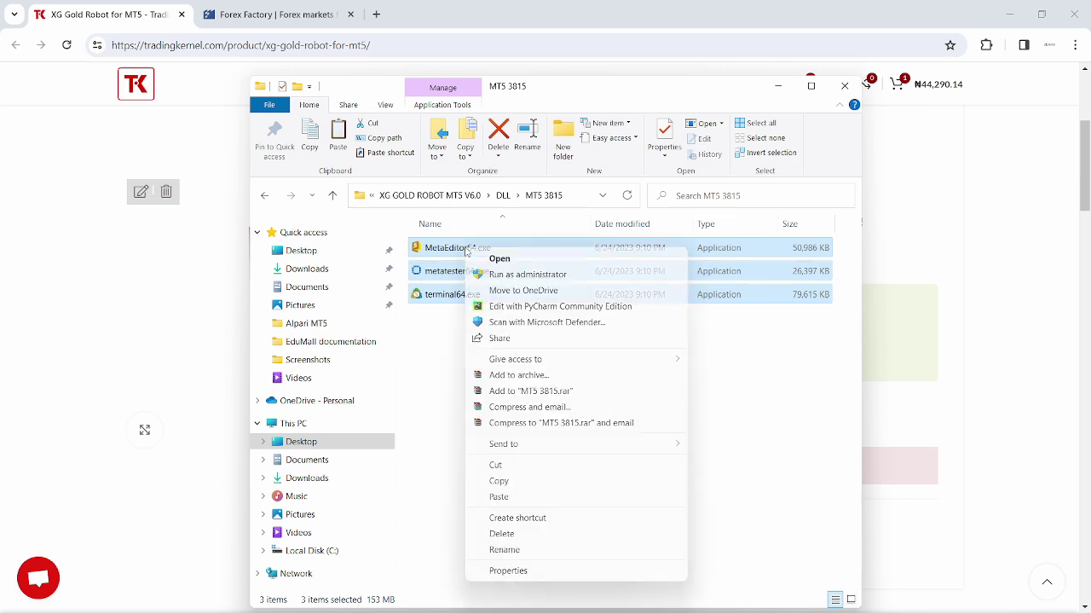
click(501, 481)
Close the MetaTrader 5 terminal and open the Alpari MT5 install folder via the shortcut's properties.
click(518, 600)
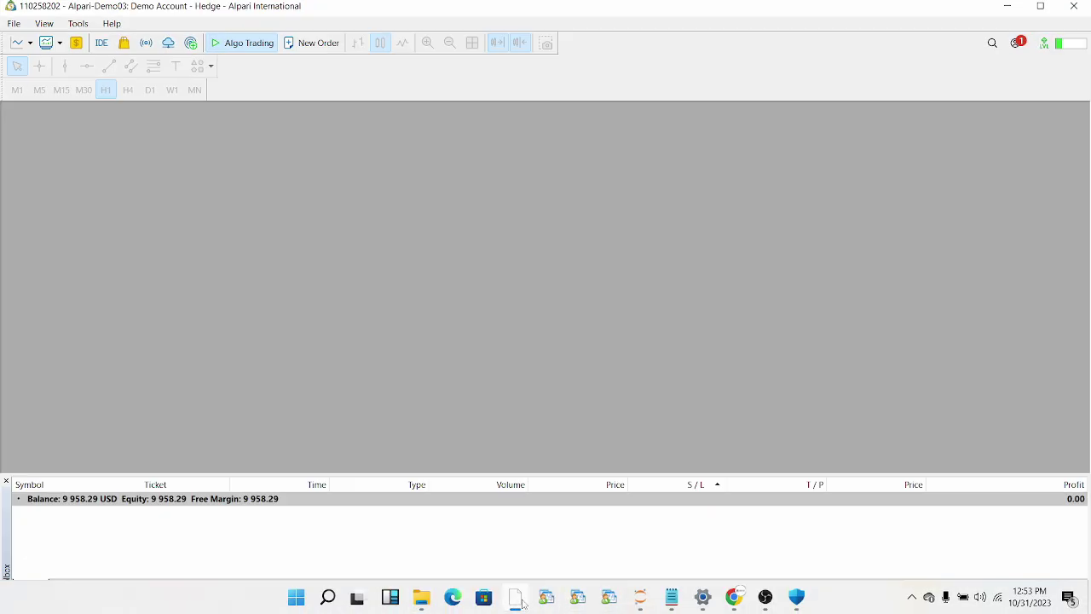
click(1075, 6)
right_click(515, 597)
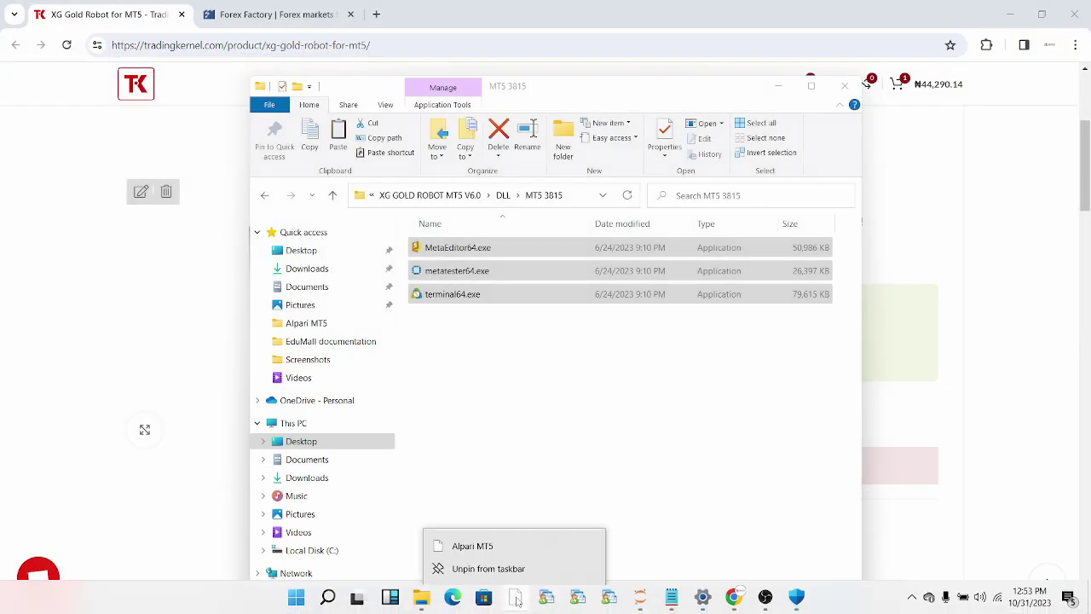
right_click(502, 544)
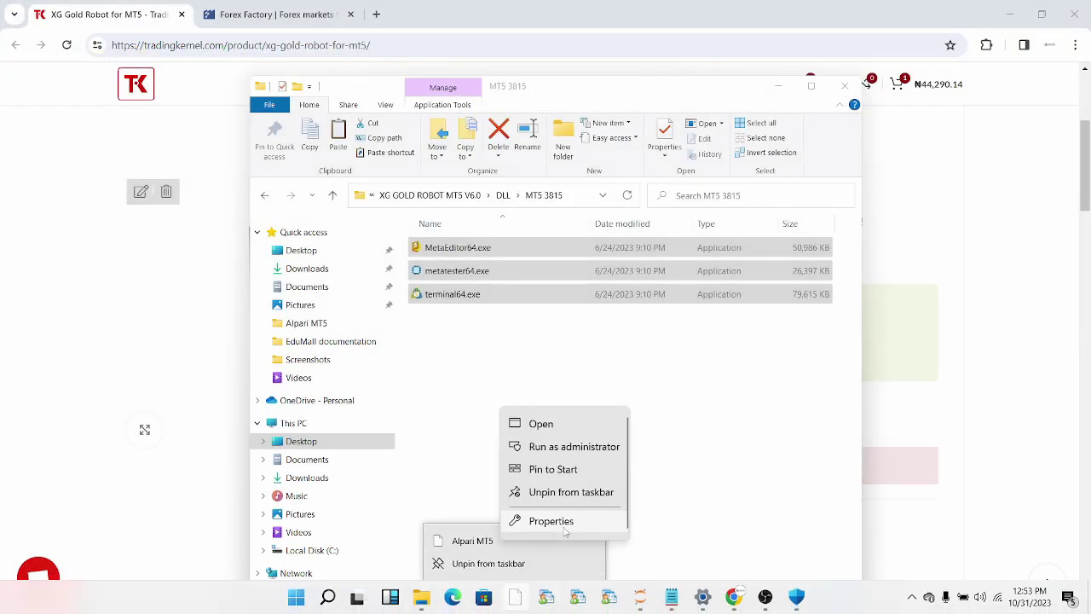
click(558, 522)
click(582, 466)
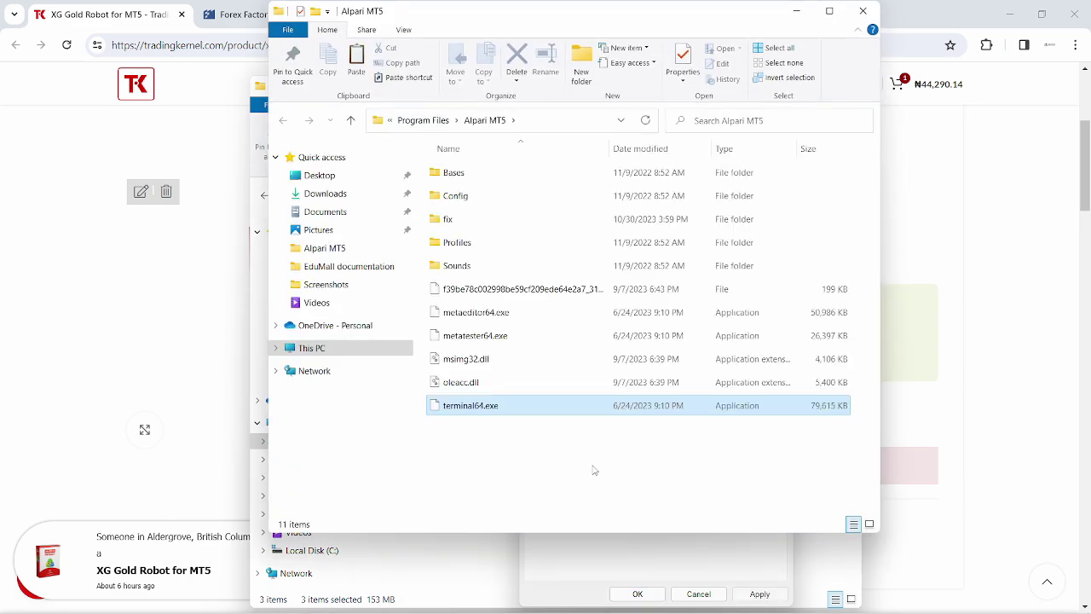
Paste the three .exe files into Alpari MT5, replacing the existing ones with administrator permission.
right_click(507, 426)
click(540, 290)
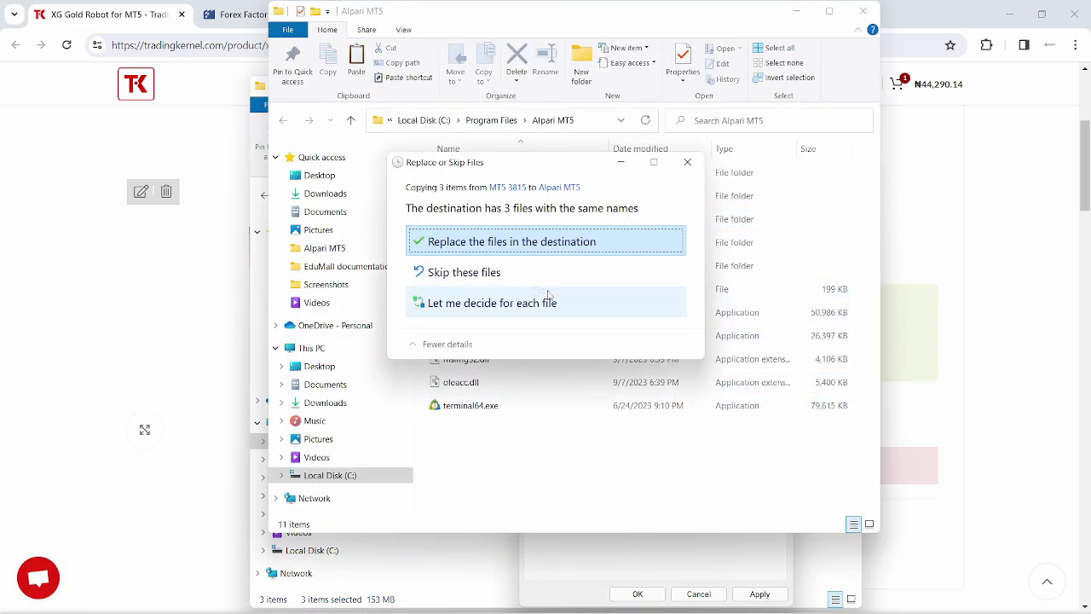
click(532, 245)
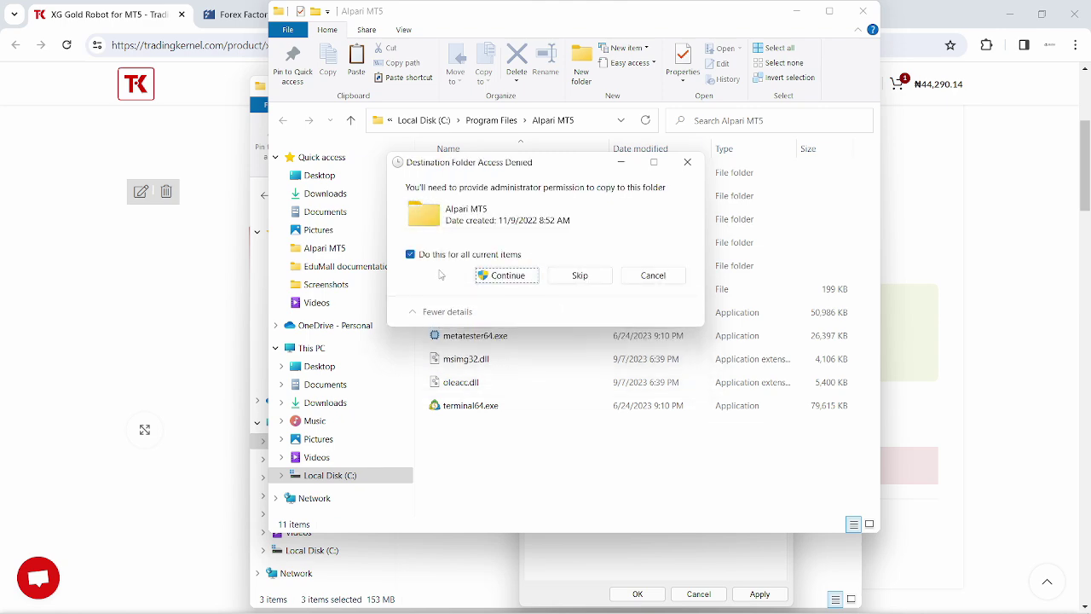
click(494, 276)
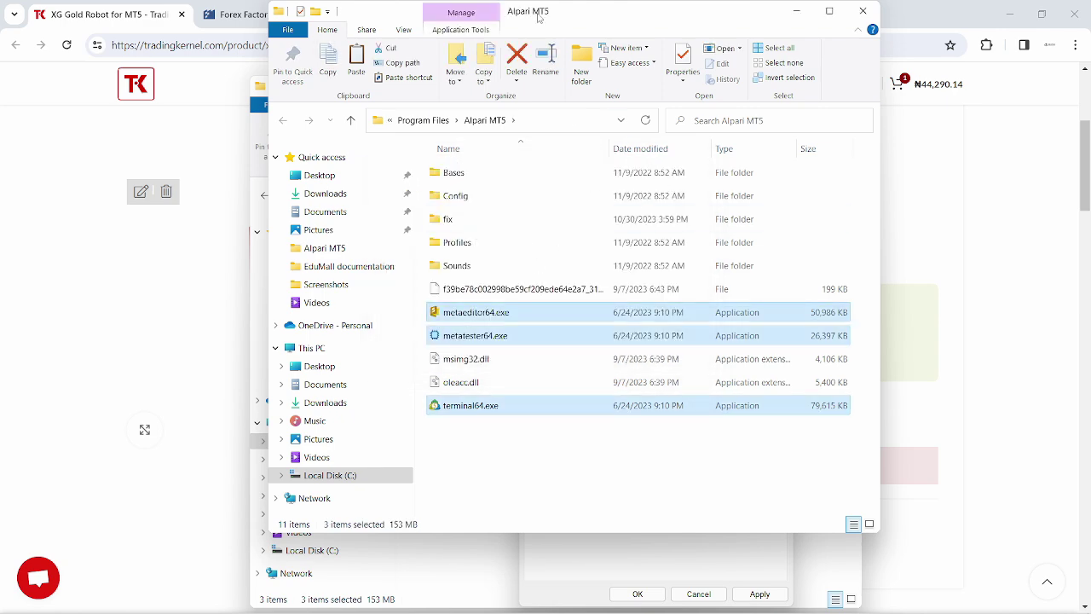
drag(476, 13, 652, 169)
Copy the long-named file from the fix folder.
click(555, 89)
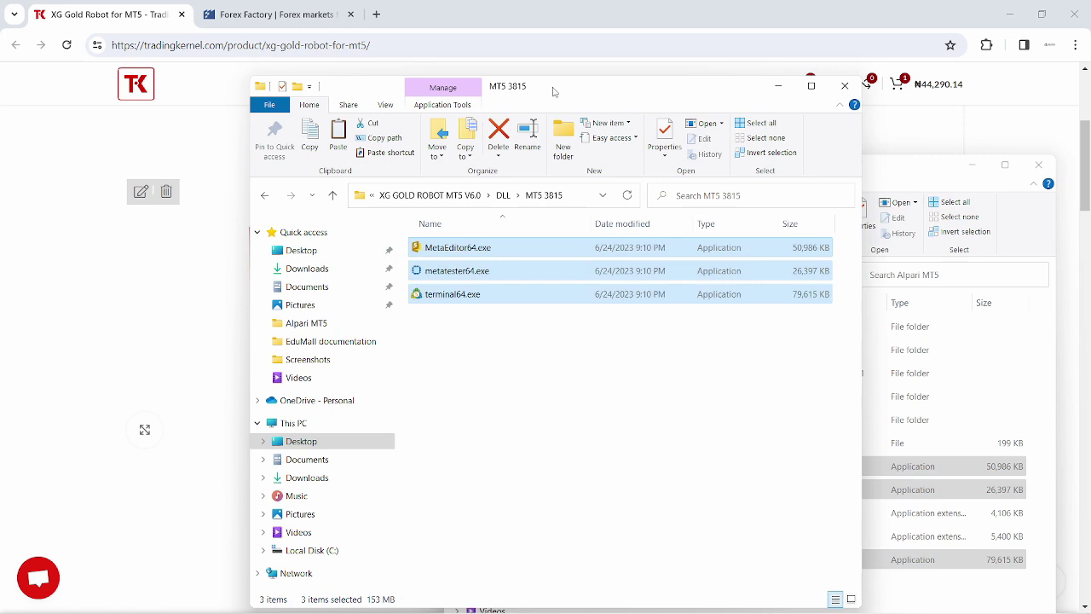
click(505, 195)
double_click(473, 270)
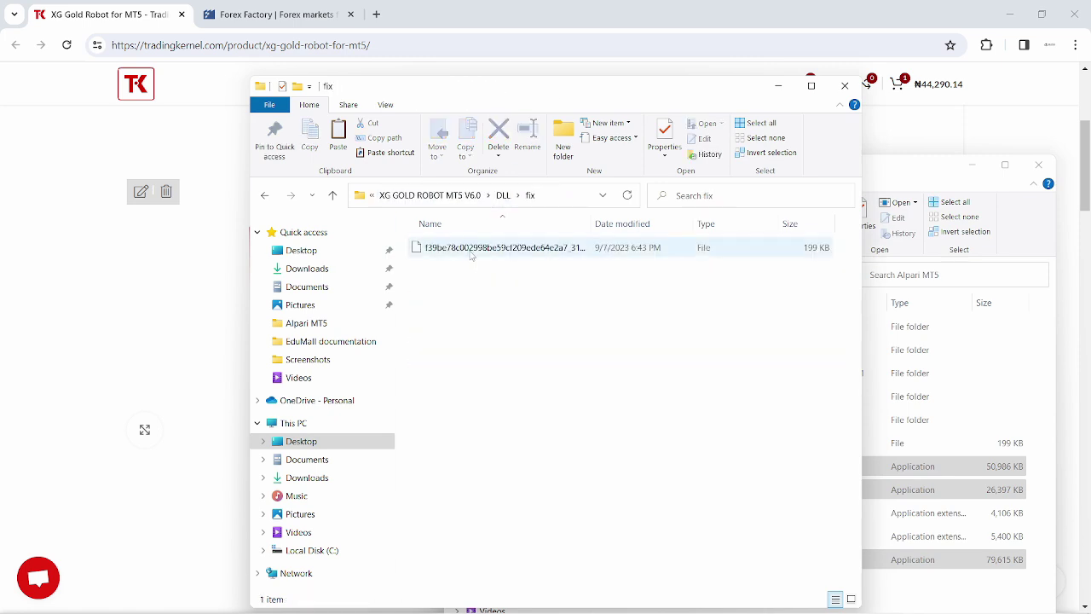
right_click(470, 247)
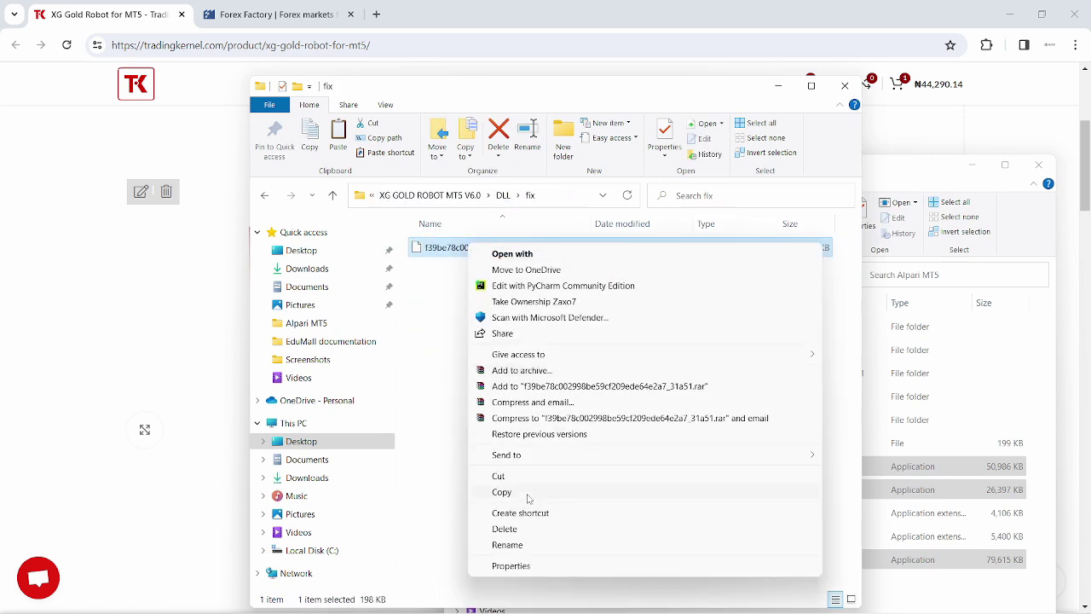
click(527, 494)
Paste the fix file into the Alpari MT5 folder, replacing the existing file as administrator.
click(894, 179)
drag(859, 167, 666, 82)
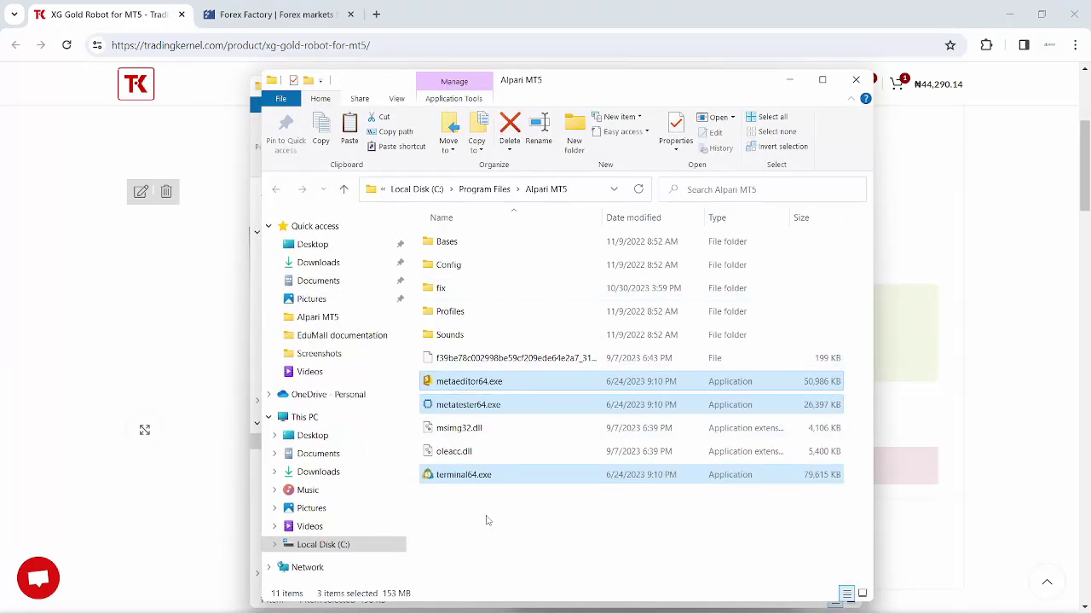
right_click(486, 519)
click(532, 394)
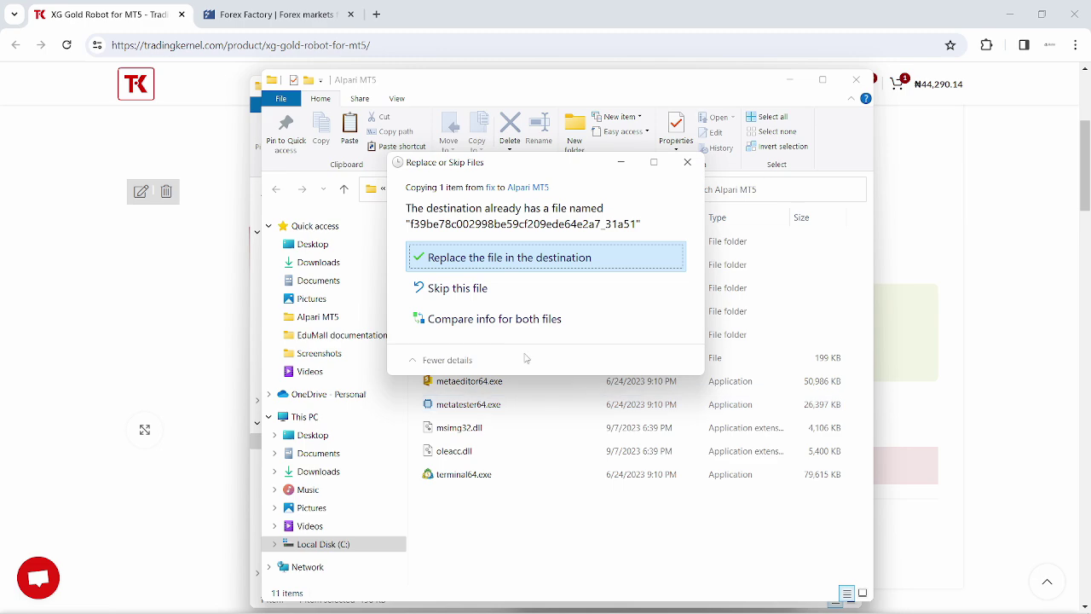
click(512, 253)
click(507, 248)
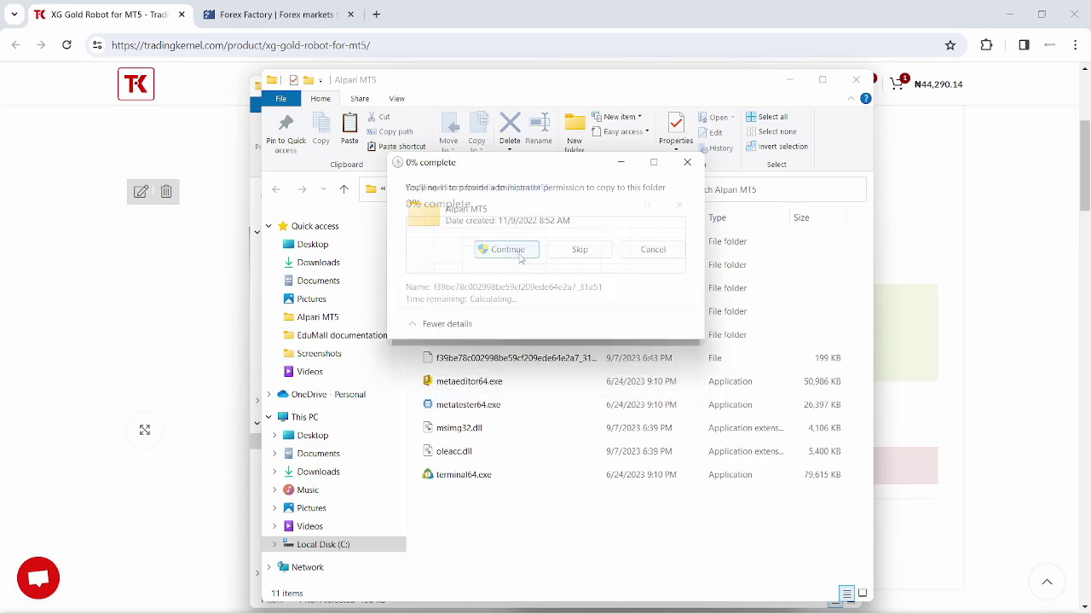
drag(586, 91, 805, 150)
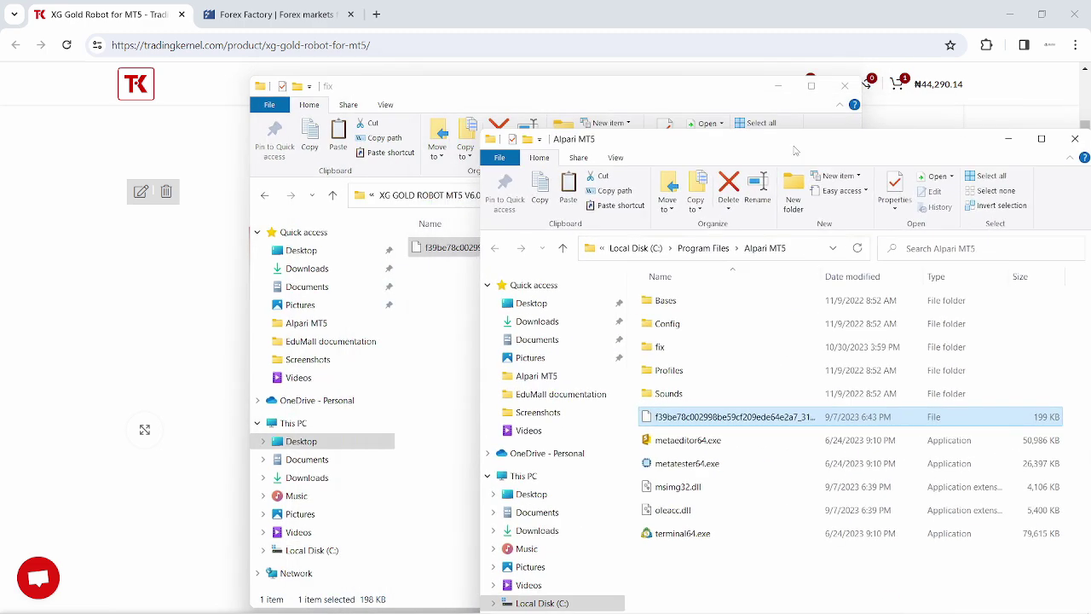
Copy msimg32.dll and oleacc.dll from the DLL folder.
click(627, 103)
click(502, 195)
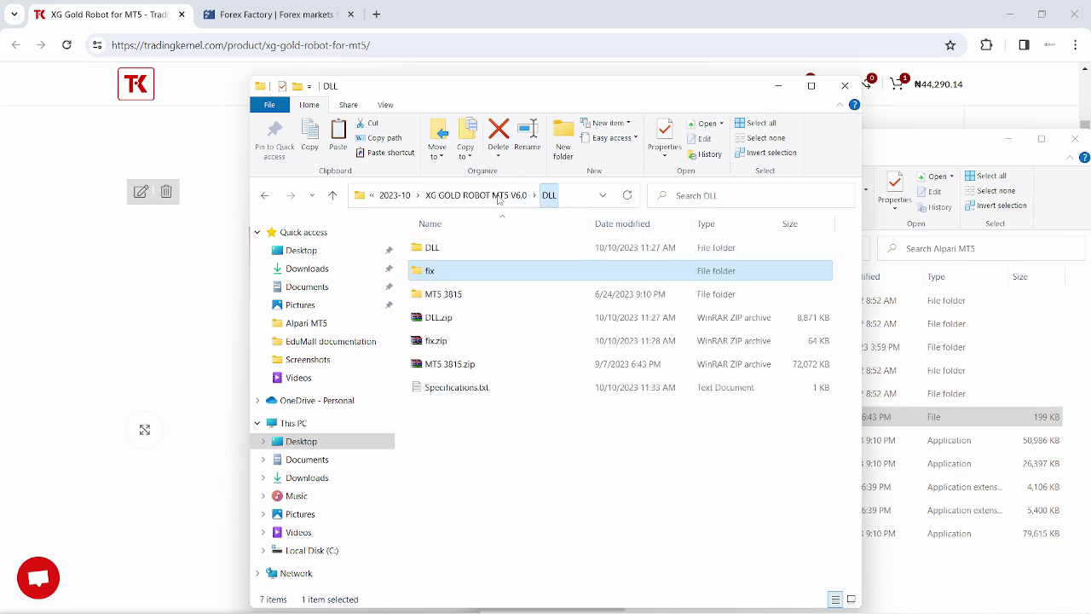
drag(503, 278, 430, 252)
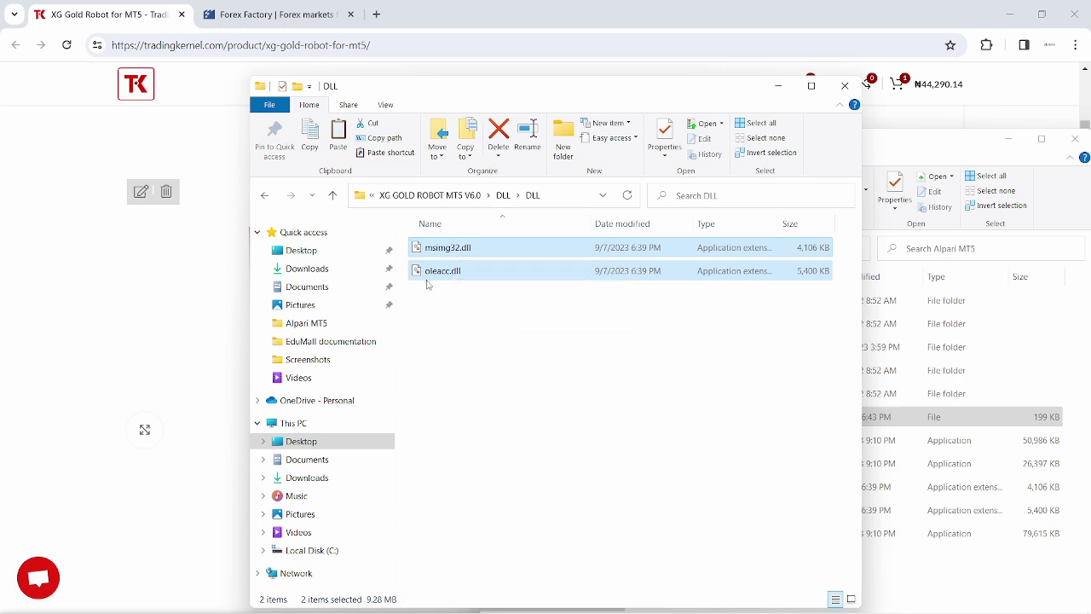
right_click(472, 273)
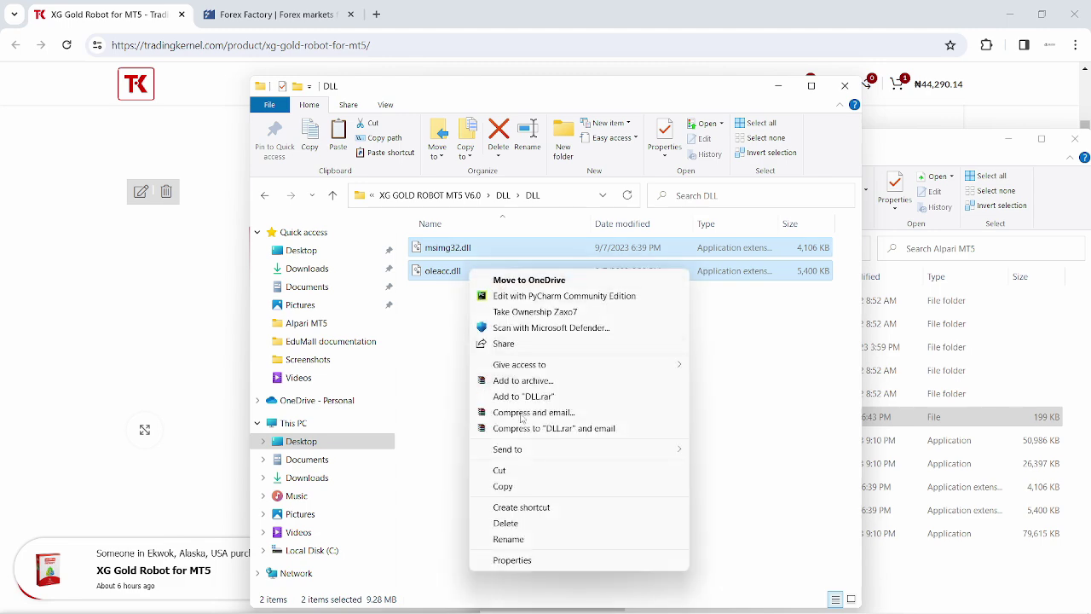
click(528, 488)
Paste both DLLs into Alpari MT5, replacing existing copies for all files, then close the window.
click(911, 150)
double_click(747, 145)
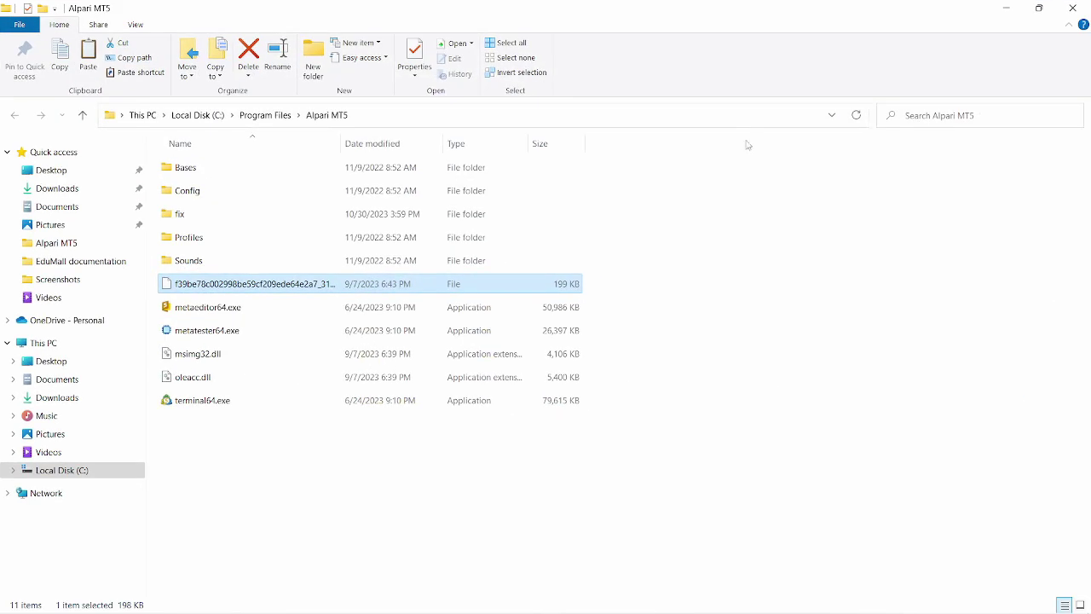
right_click(683, 346)
click(718, 444)
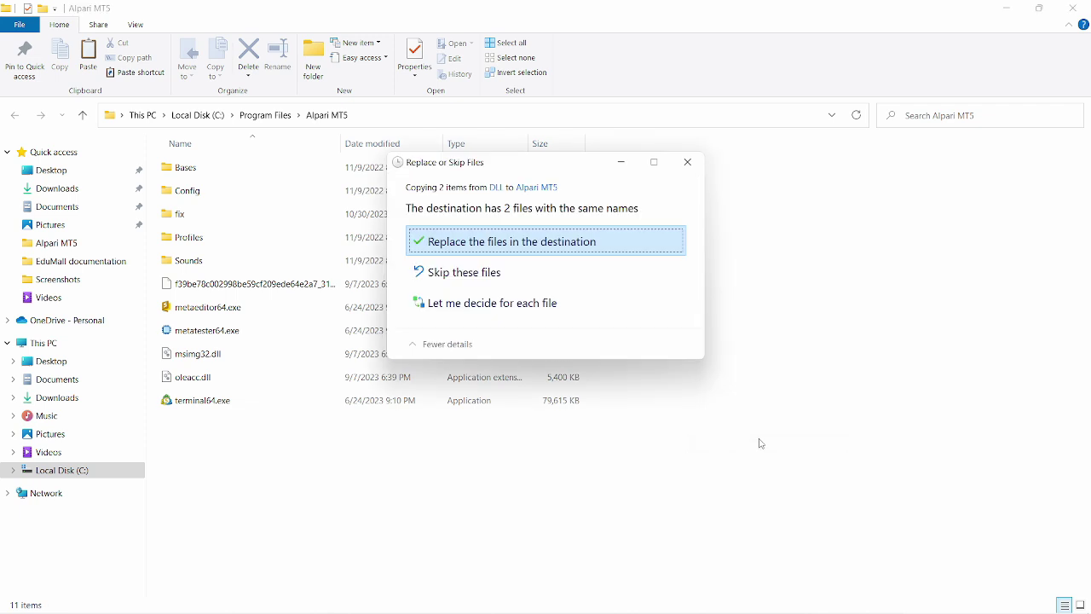
click(541, 247)
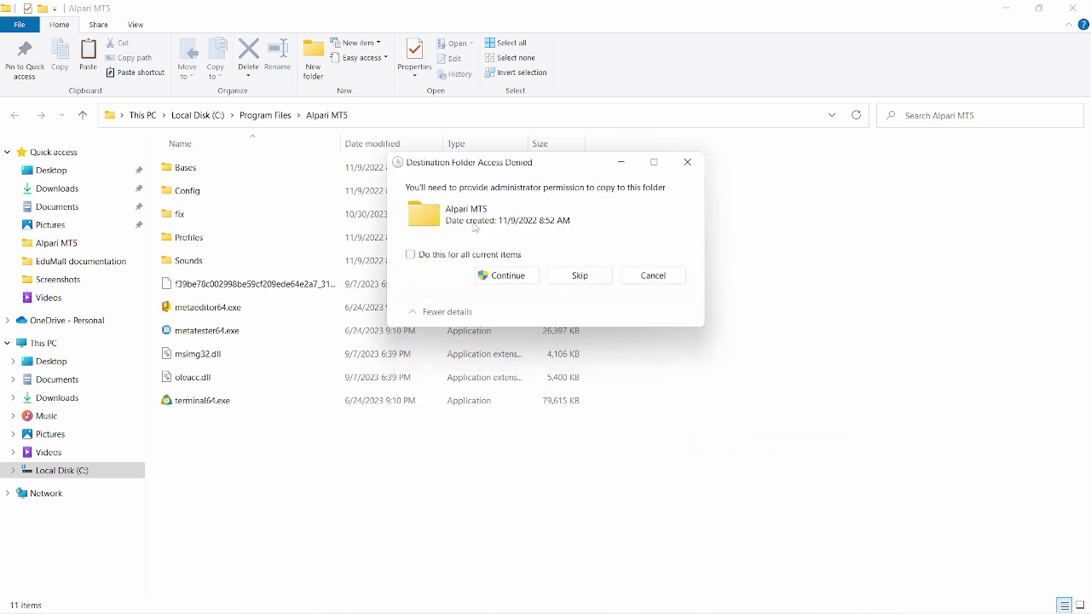
click(431, 256)
click(507, 278)
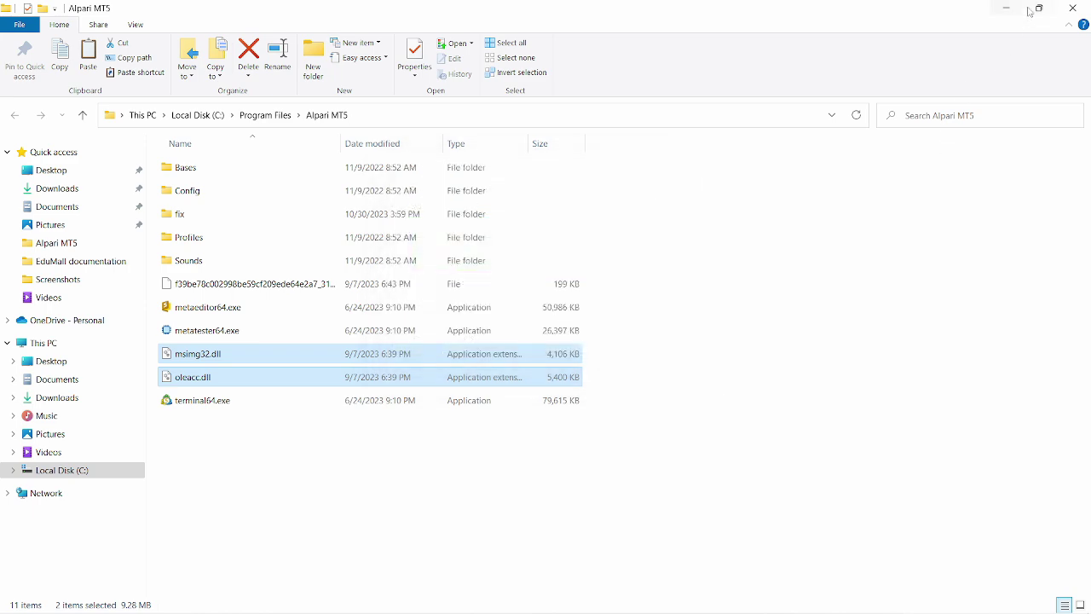
click(1072, 8)
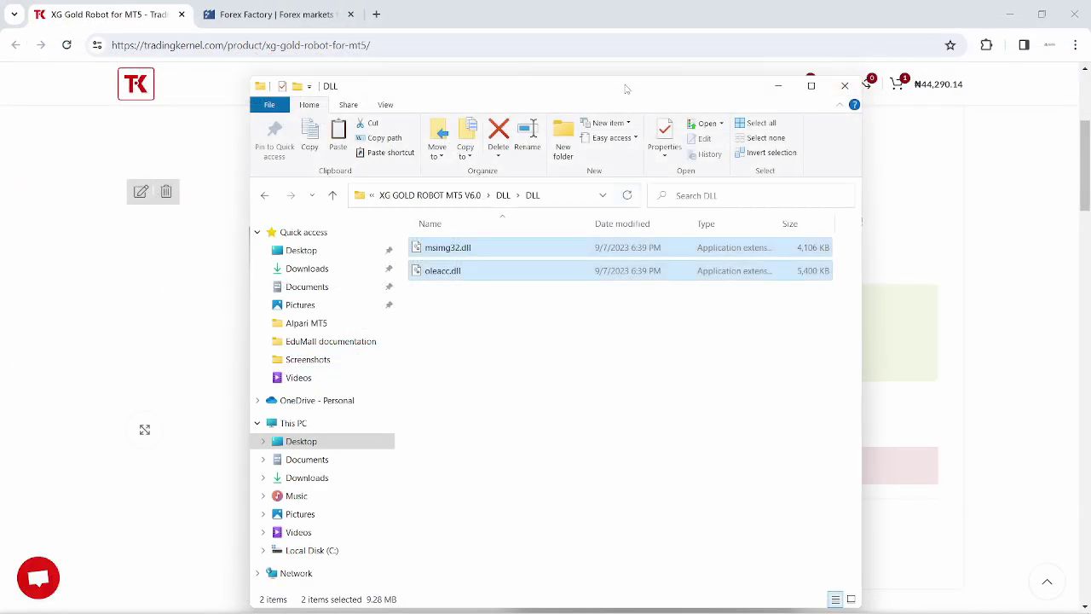
Copy XG Gold Robot.ex5 from the Expert folder.
drag(628, 85, 617, 66)
click(470, 177)
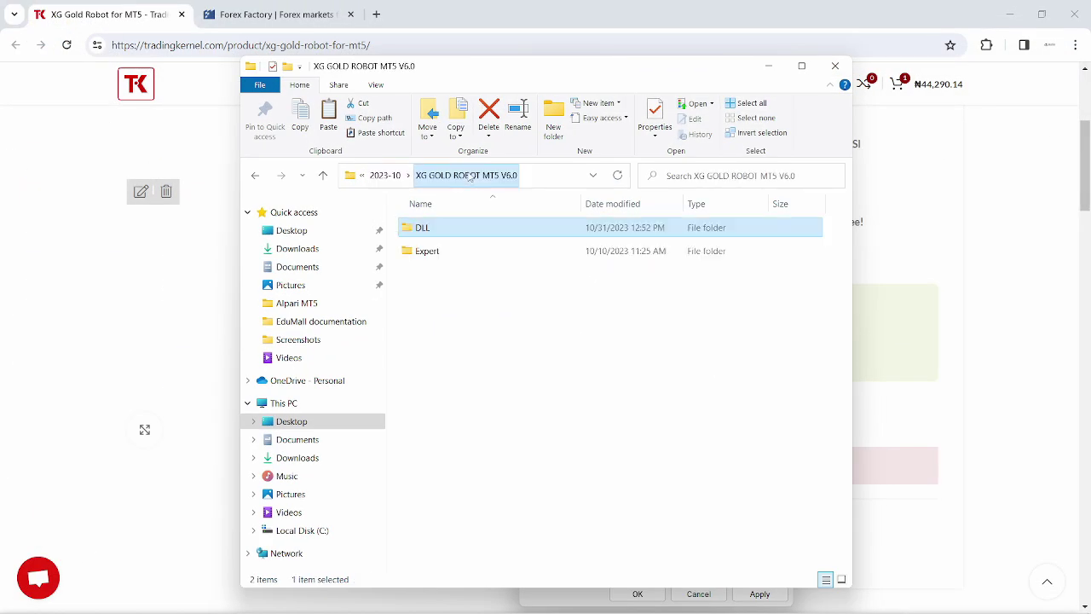
double_click(470, 251)
click(470, 231)
right_click(470, 232)
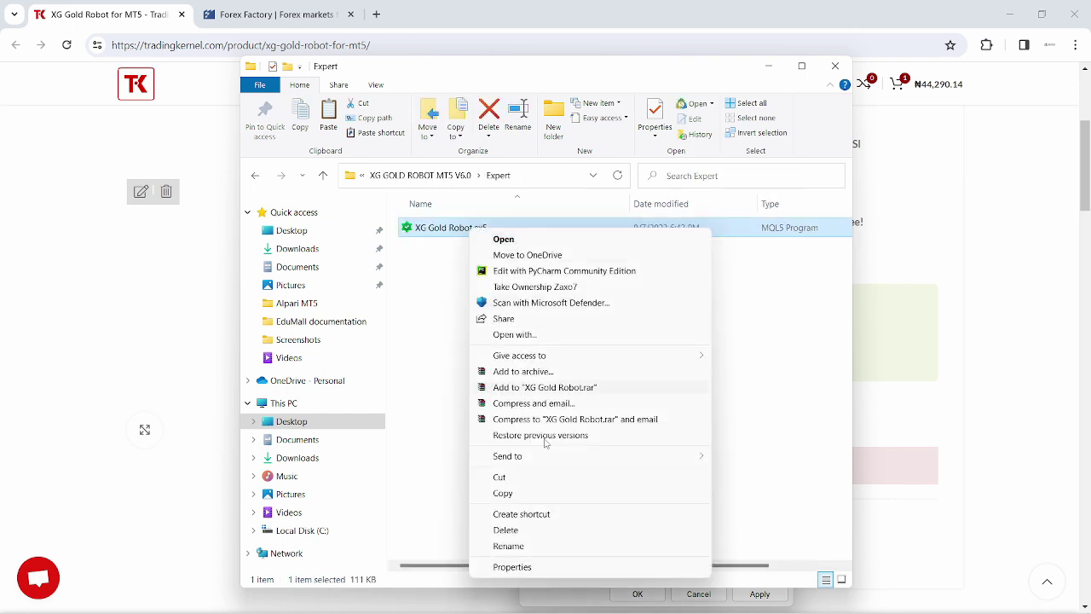
click(539, 499)
Launch the Alpari MetaTrader 5 terminal from the taskbar.
drag(588, 67, 556, 59)
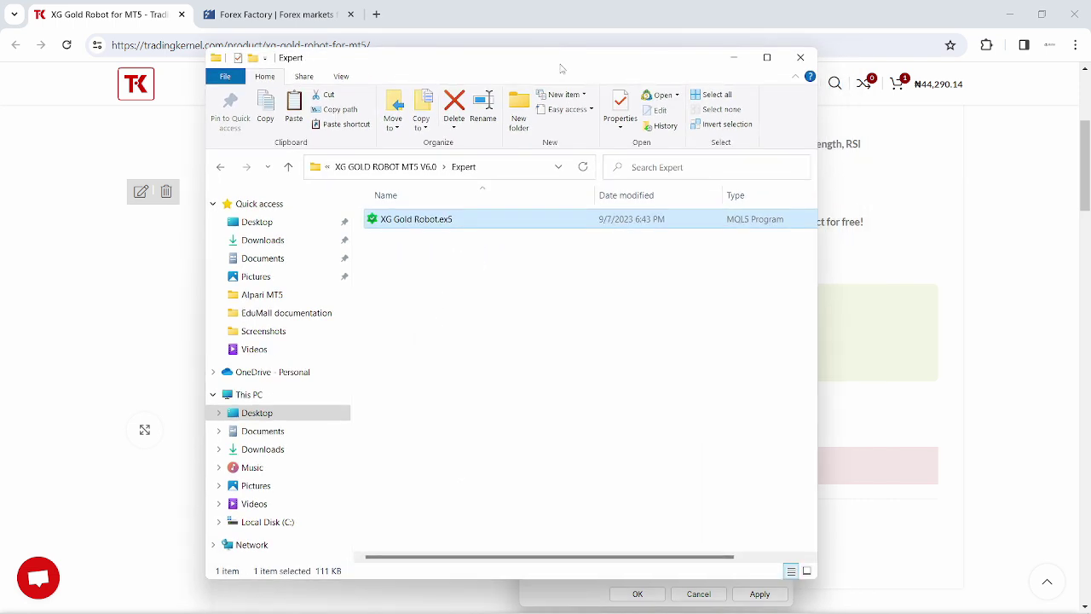
mouse_move(678, 588)
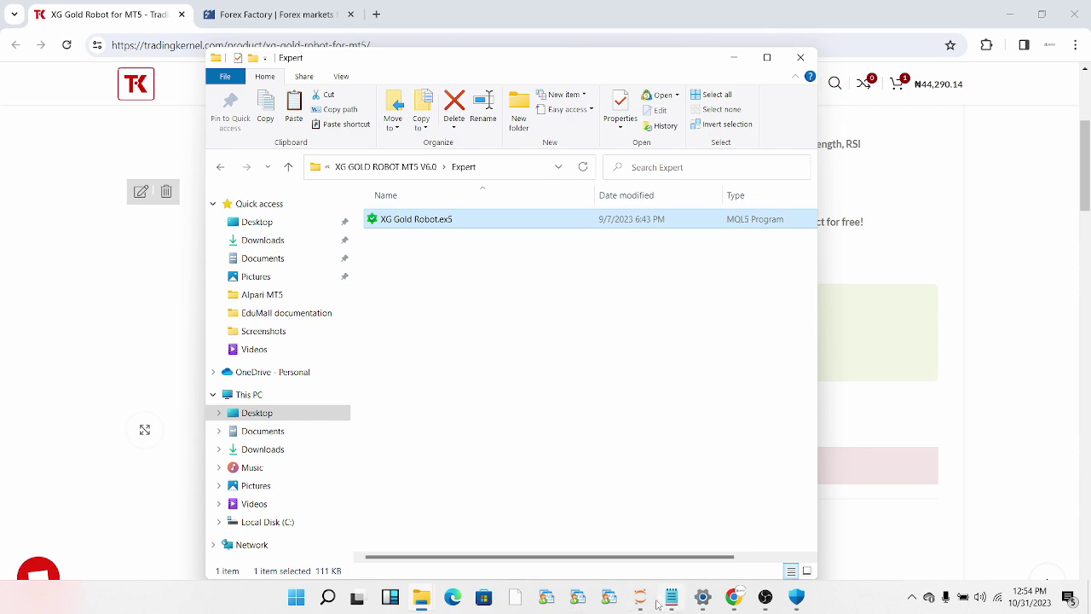
click(522, 601)
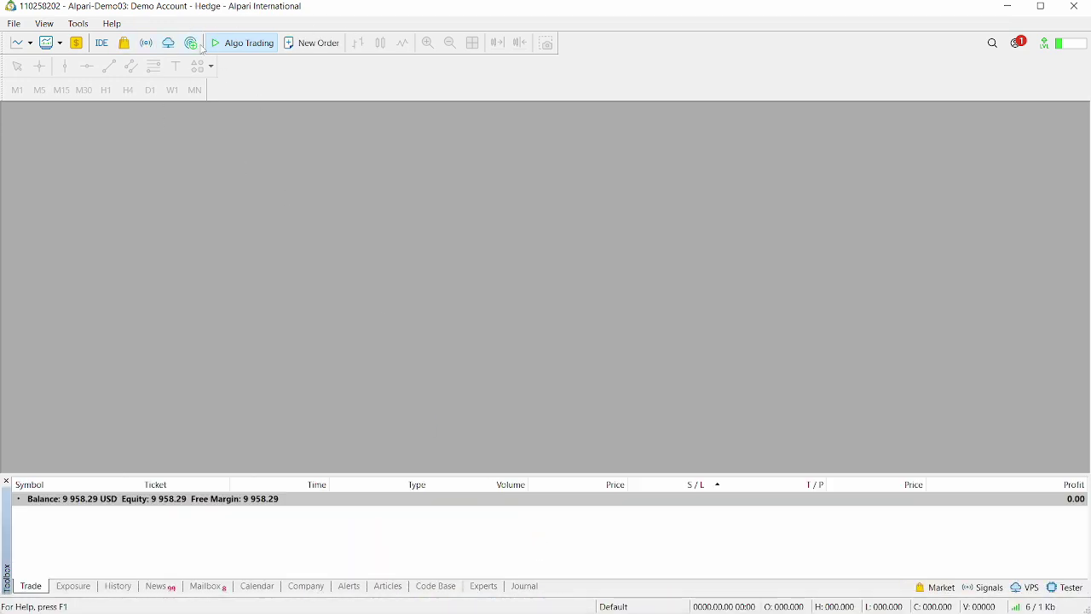
Open the terminal's data folder and browse to MQL5\Experts\Advisors.
click(14, 23)
click(73, 96)
double_click(431, 308)
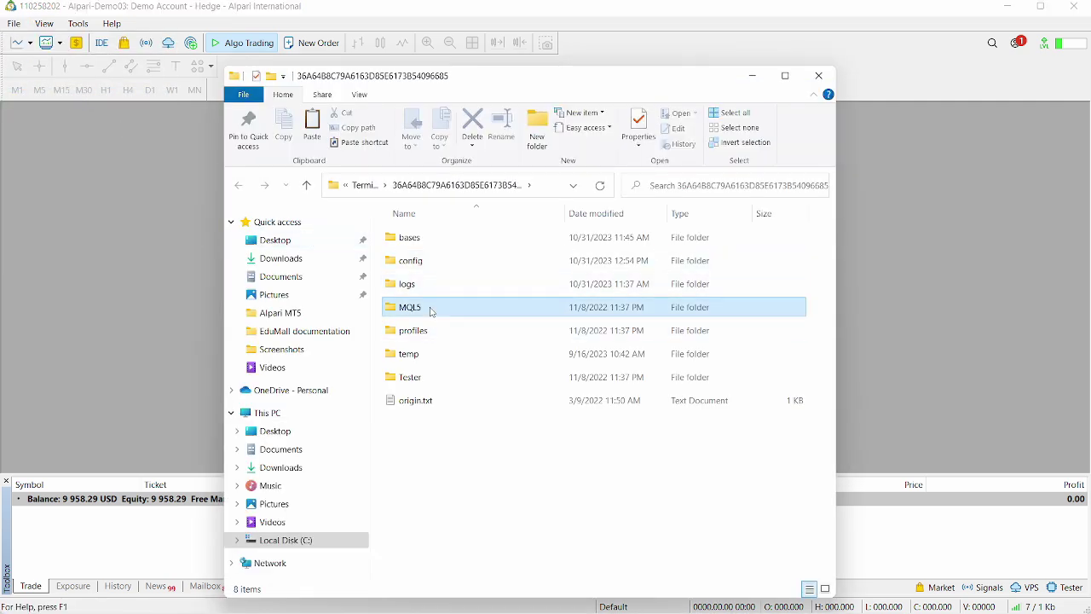
drag(482, 76, 492, 76)
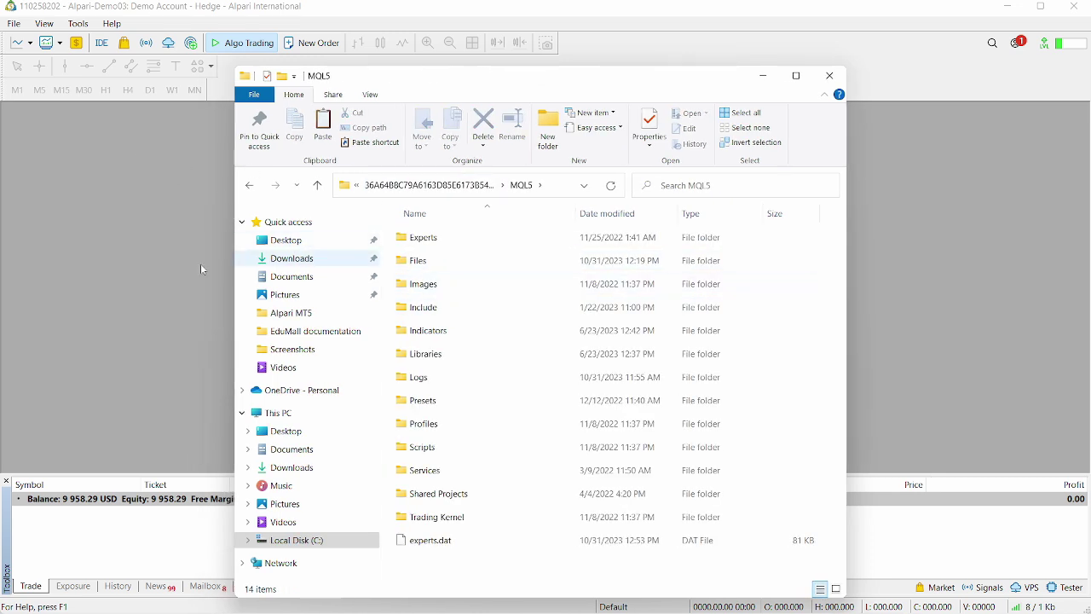
double_click(454, 246)
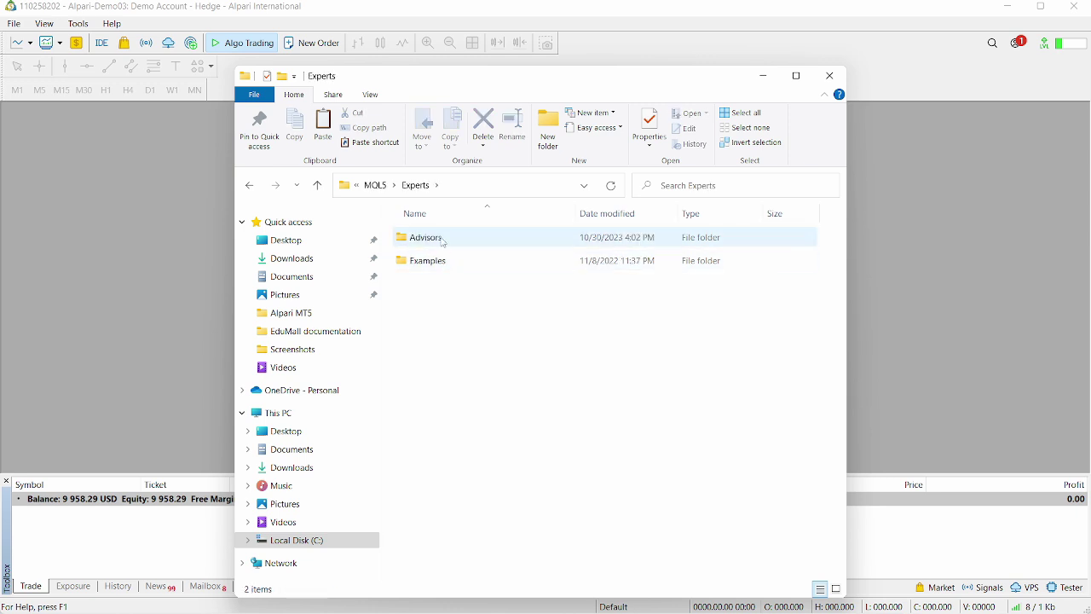
double_click(442, 243)
Paste XG Gold Robot.ex5 there, replacing the older copy, and close the folder.
click(437, 244)
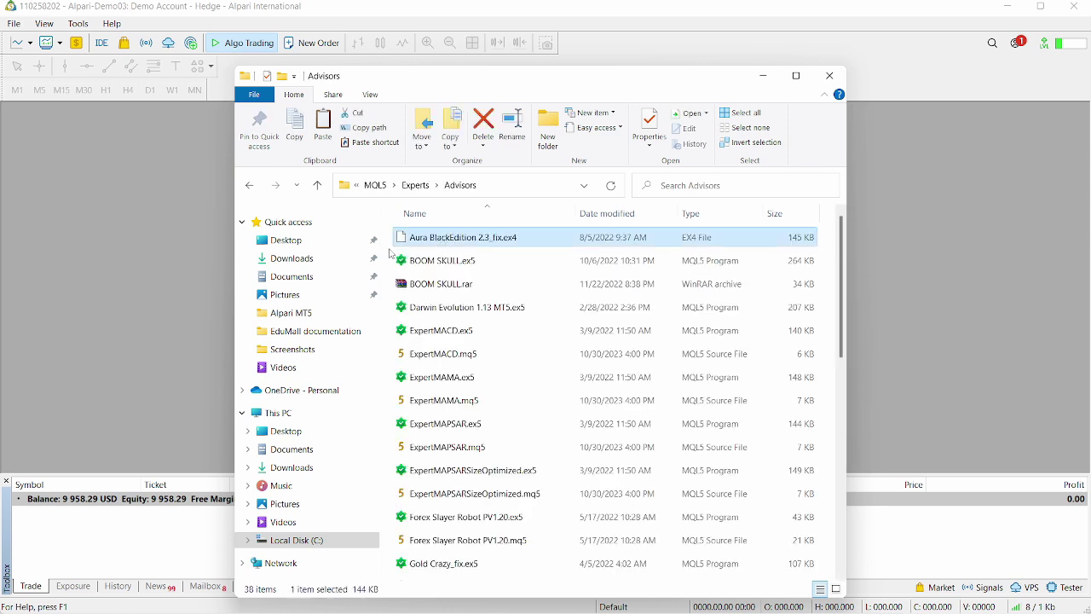
right_click(392, 254)
click(424, 351)
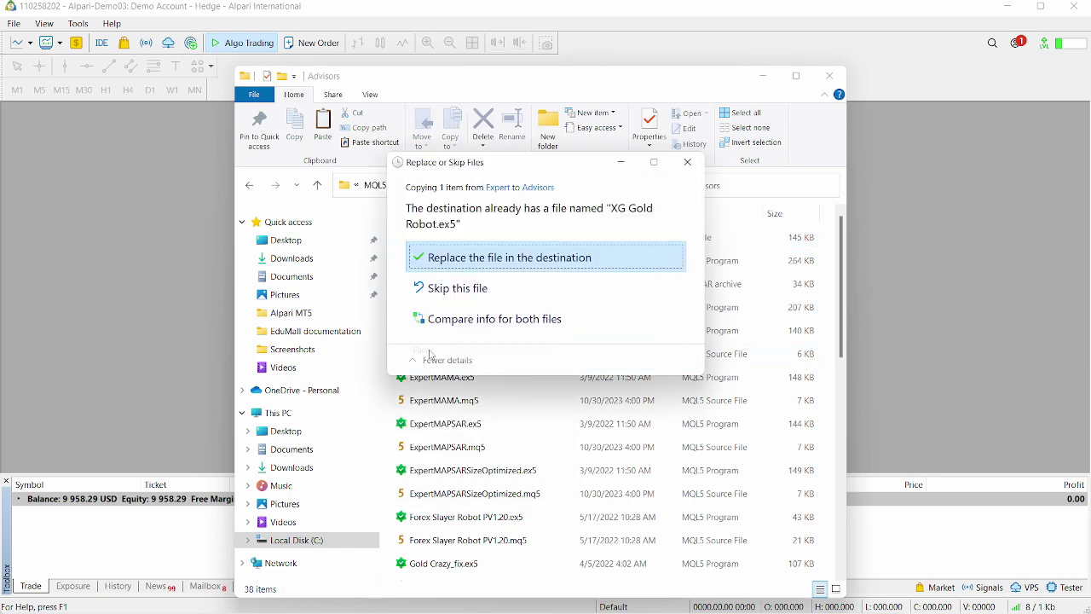
click(476, 266)
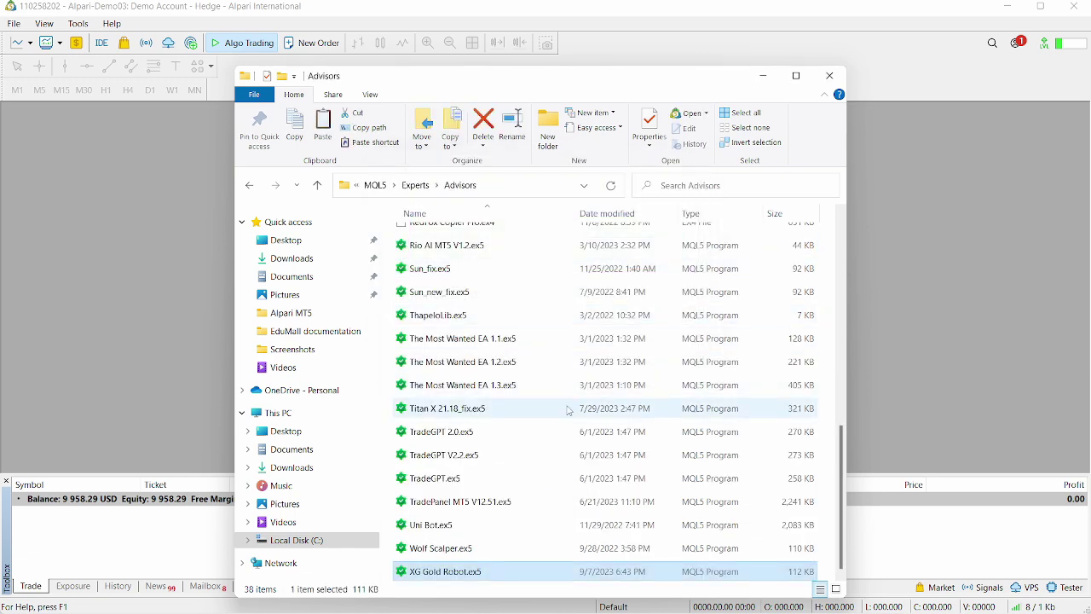
click(827, 84)
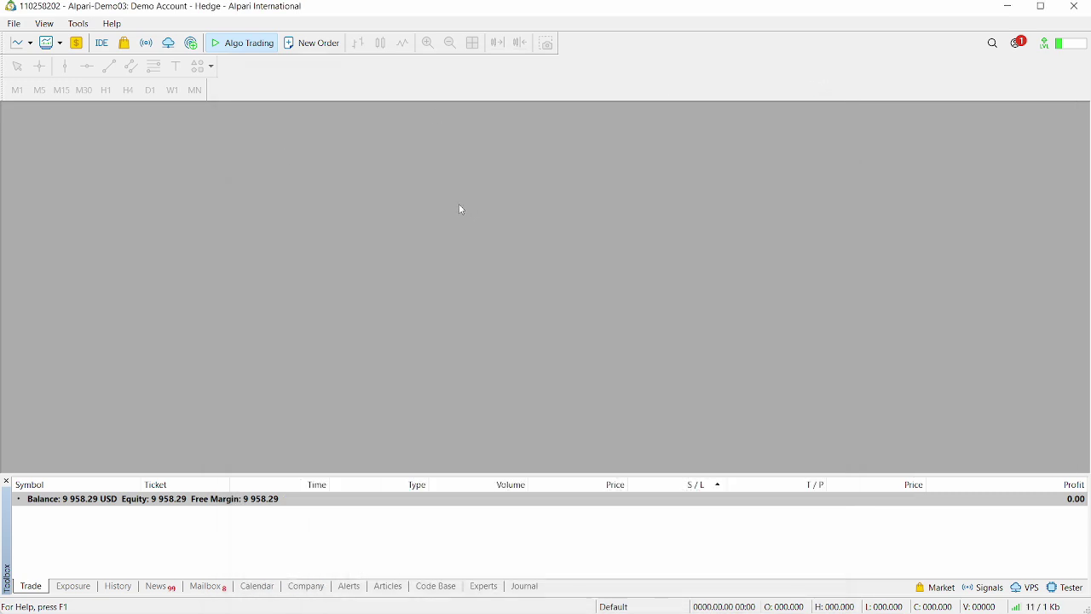
click(79, 24)
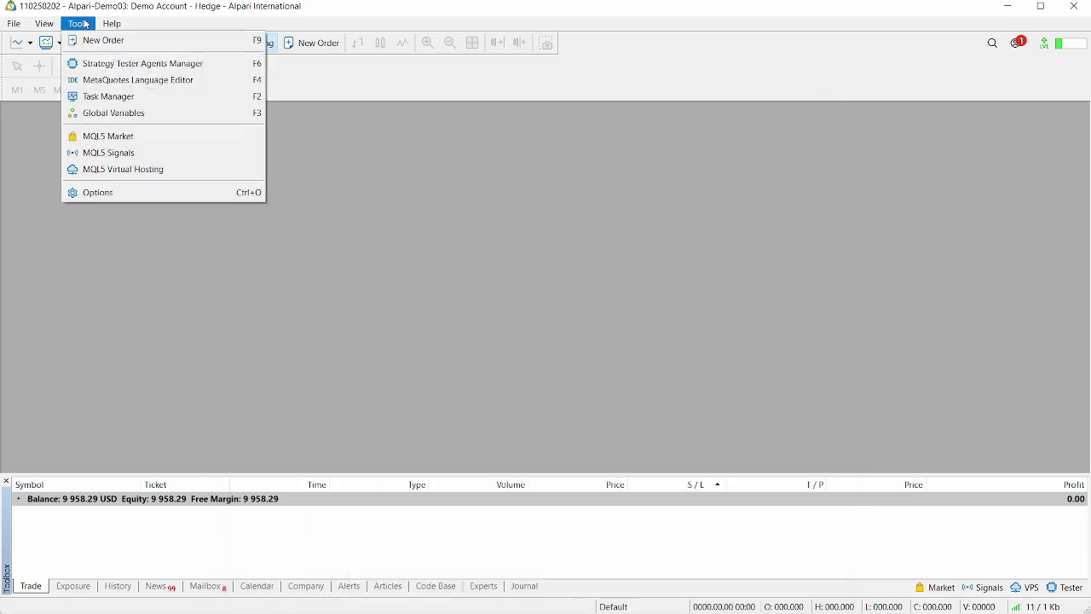
click(111, 196)
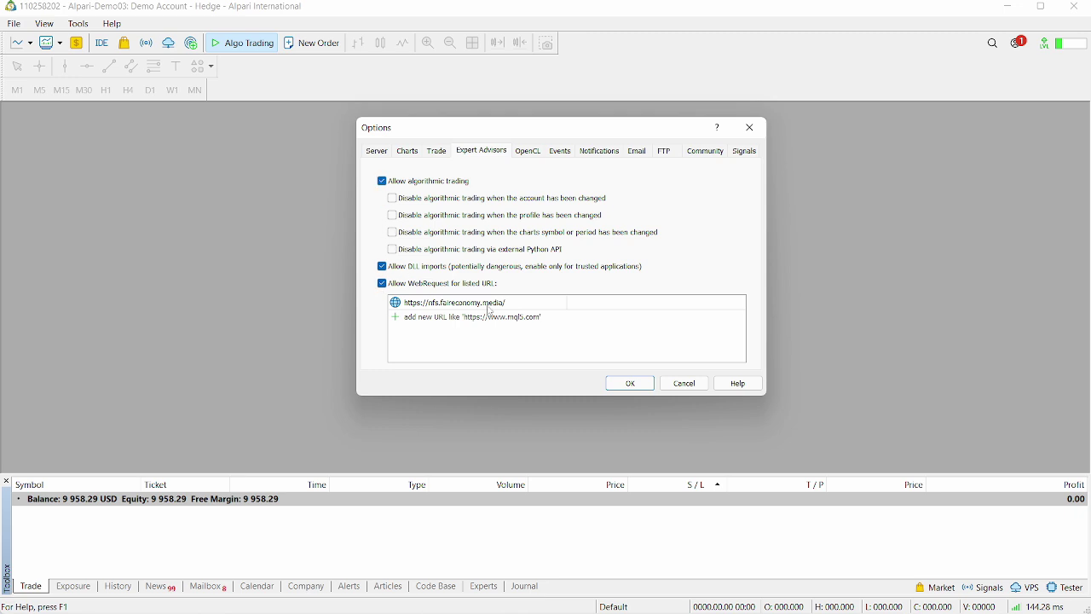
double_click(510, 304)
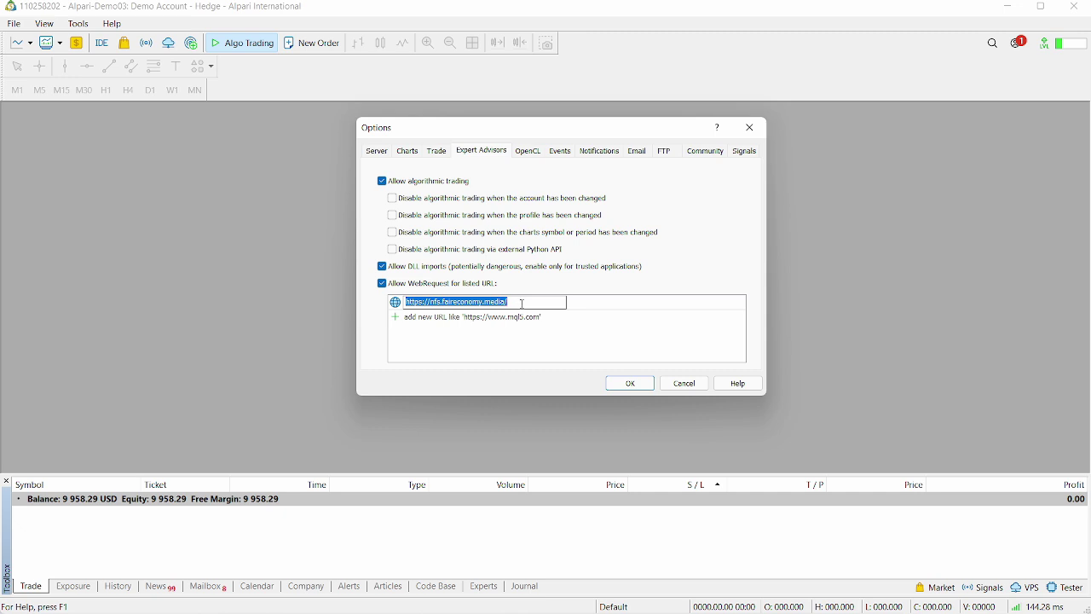
drag(522, 304, 411, 304)
click(519, 320)
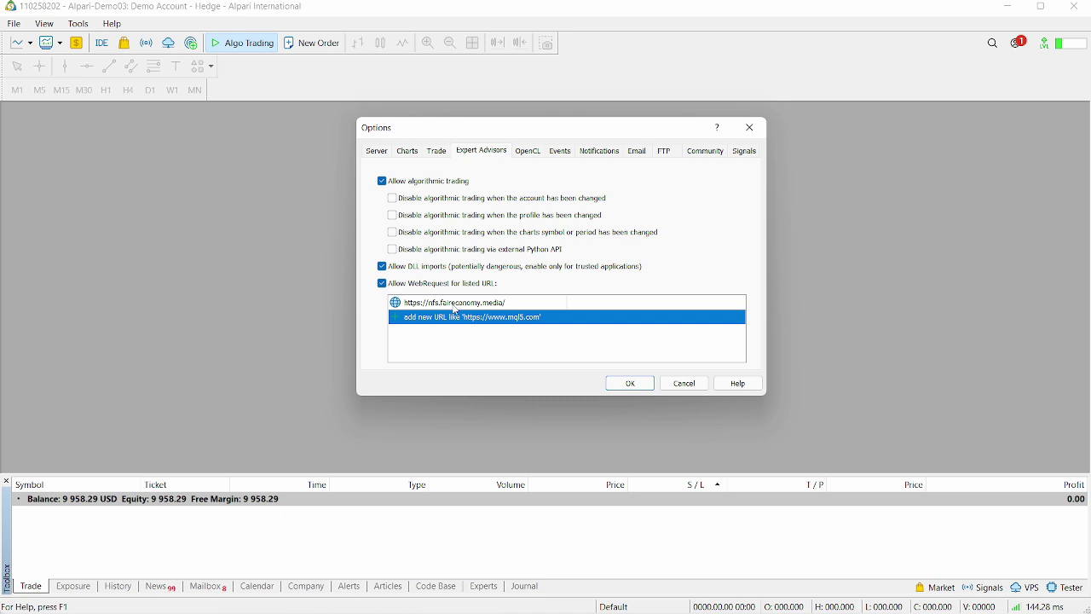
double_click(511, 306)
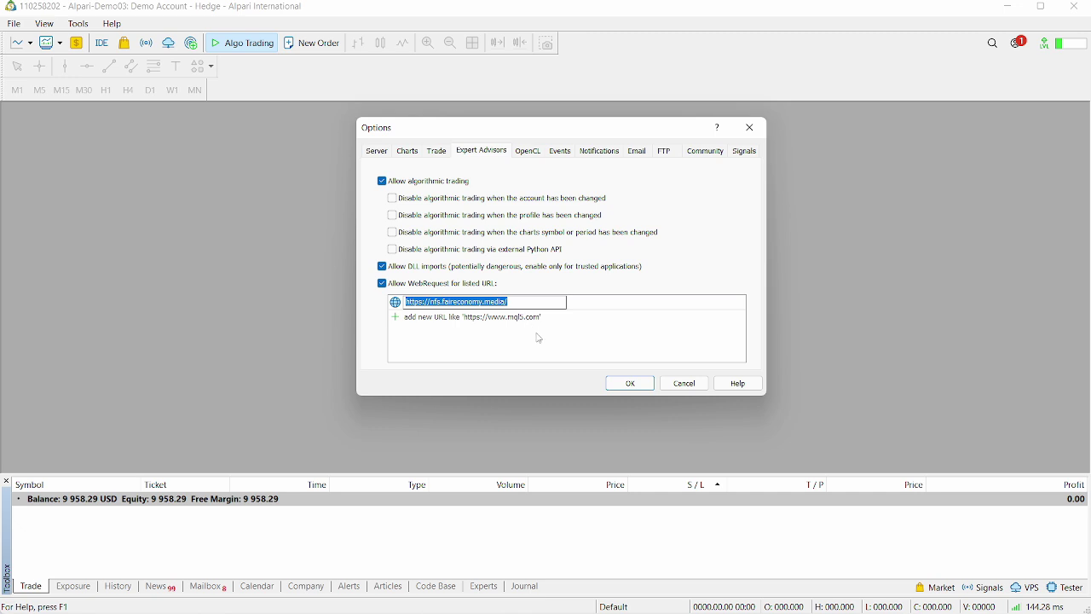
click(628, 384)
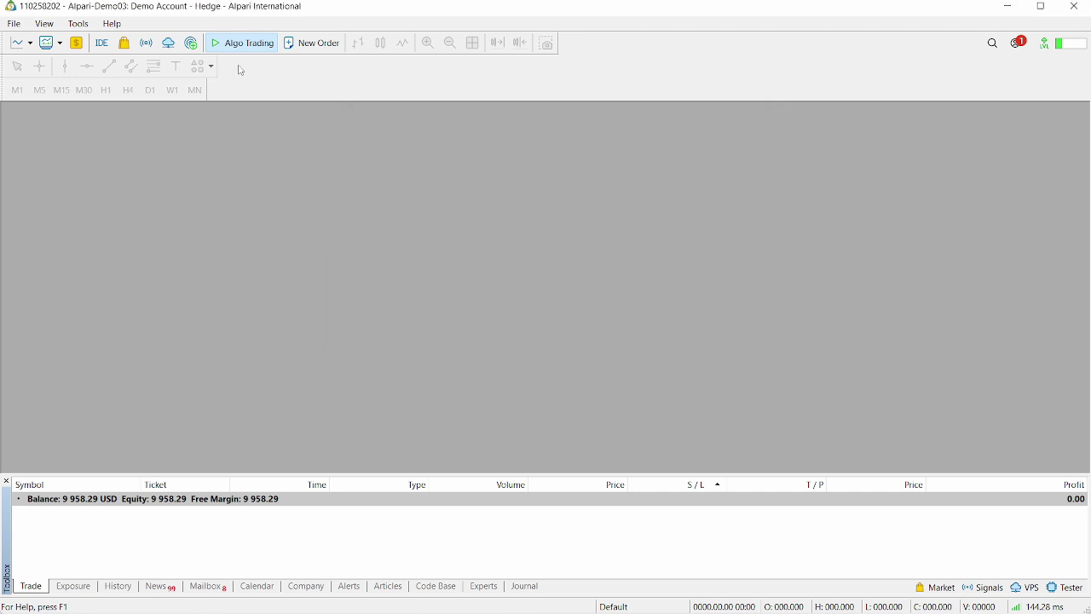
Show the Navigator and Market Watch panels.
click(45, 24)
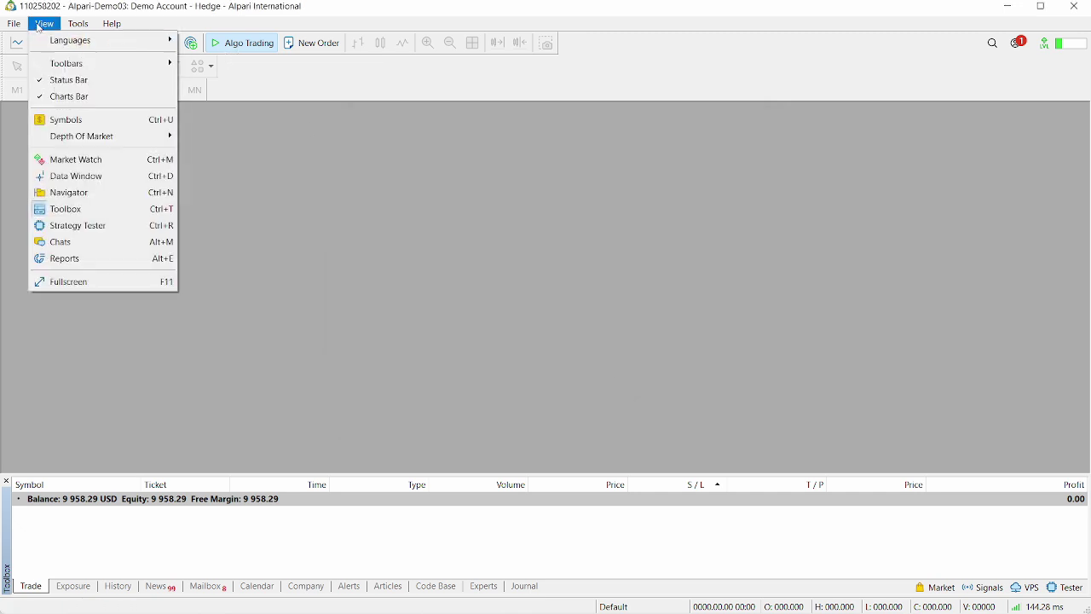
click(80, 191)
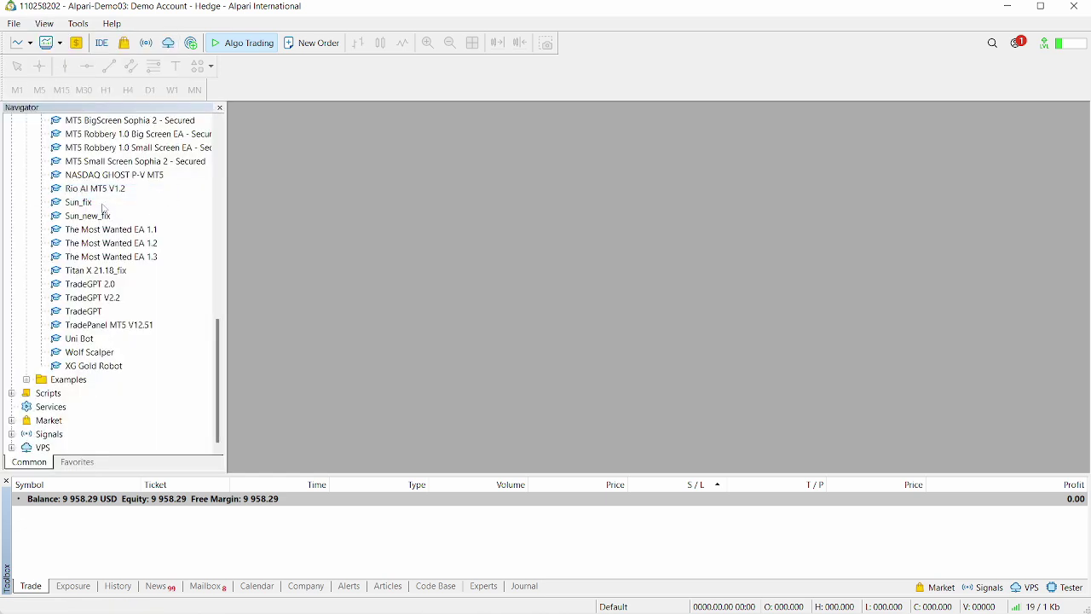
click(45, 24)
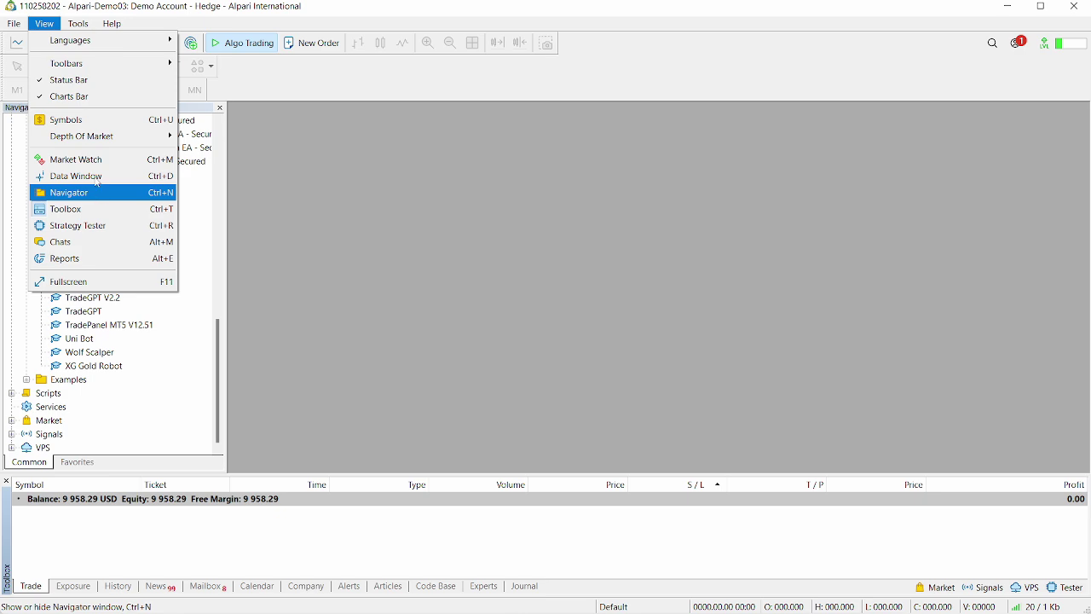
click(77, 160)
Open a maximized XAUUSD chart from Market Watch, then bring up the robot's product page.
drag(49, 277, 523, 244)
click(939, 113)
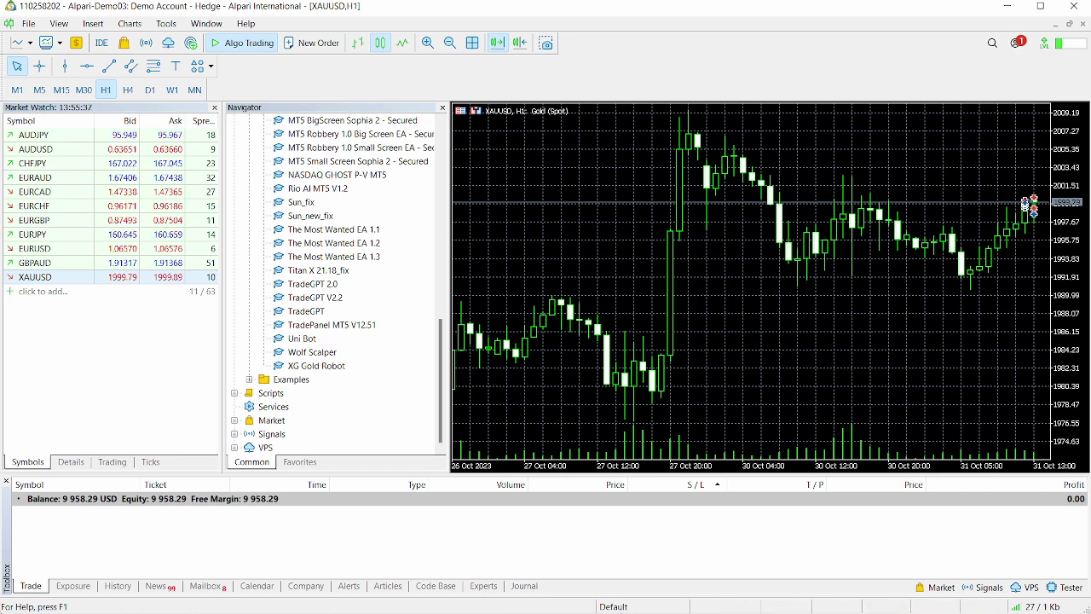
click(733, 596)
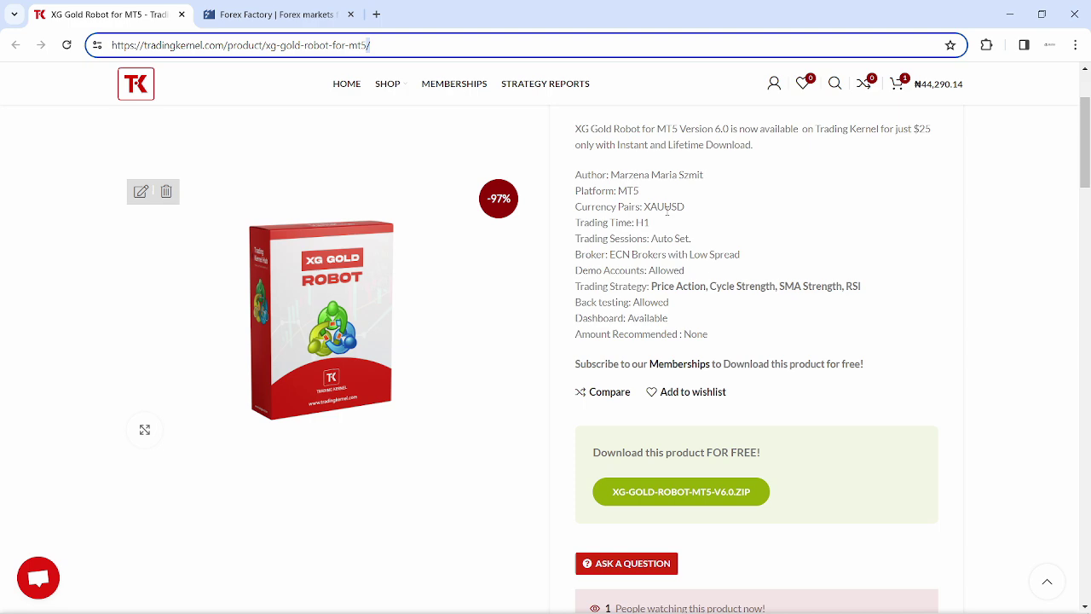
Open XG Gold Robot's settings dialog from the Navigator and enlarge it.
click(1010, 14)
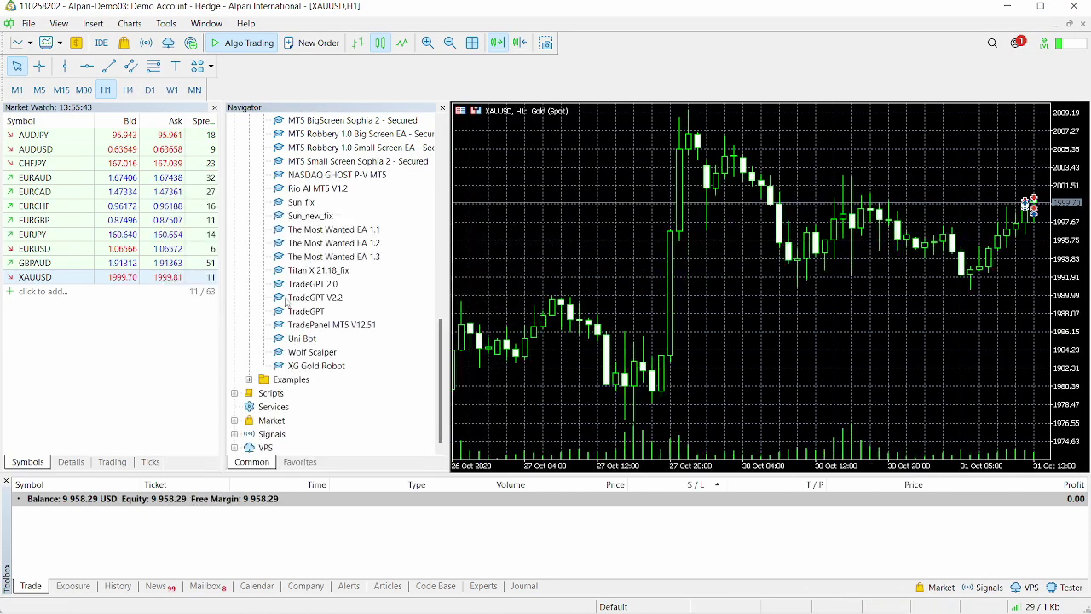
double_click(317, 366)
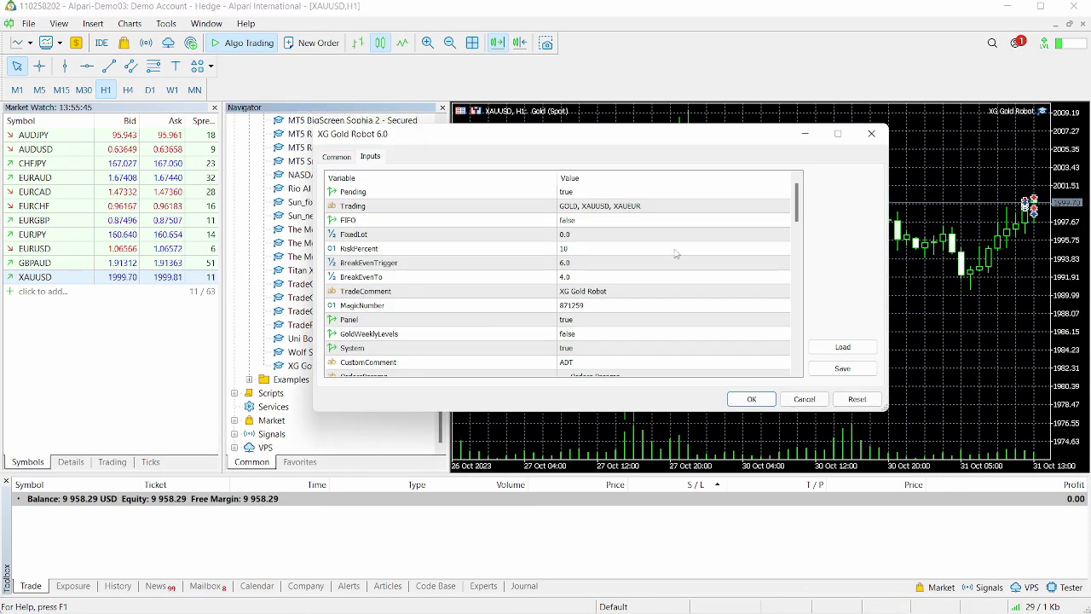
drag(551, 139, 568, 138)
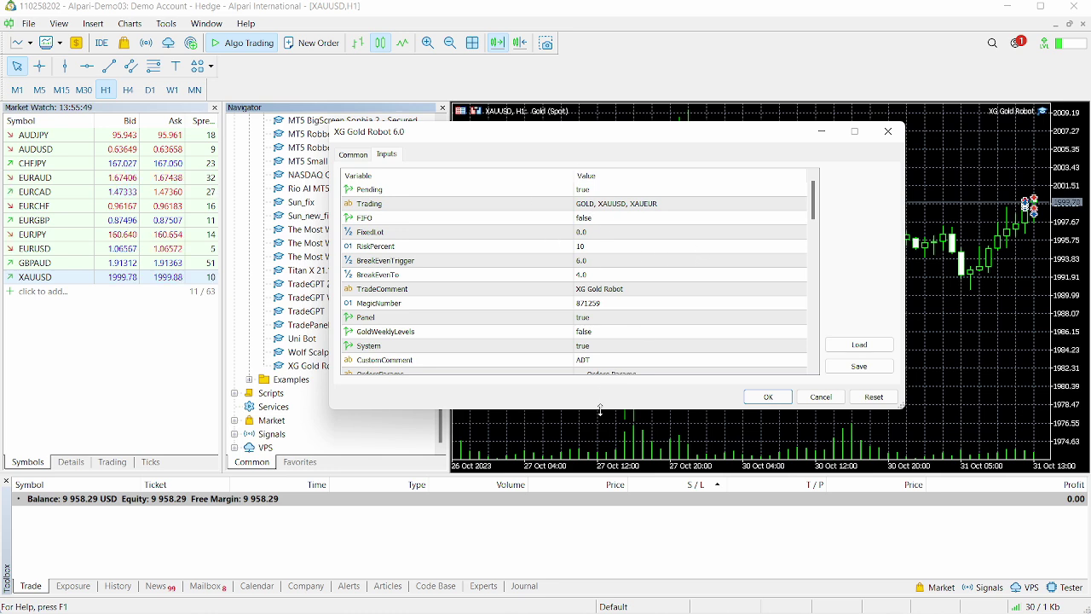
drag(602, 411, 601, 518)
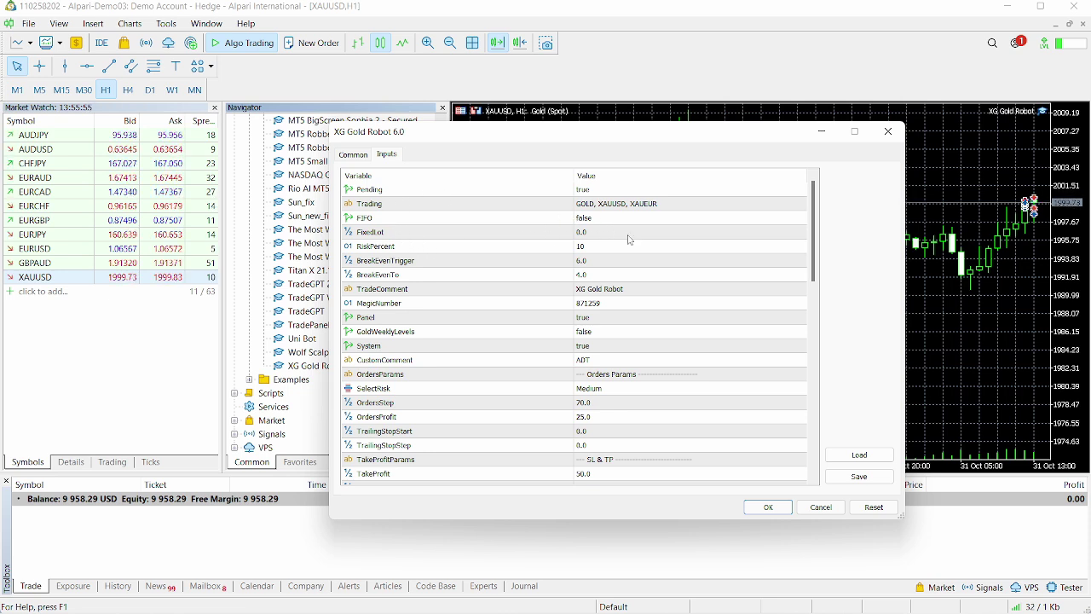
Review the default input values and confirm to attach the robot to the XAUUSD chart.
scroll(657, 268, down, 1)
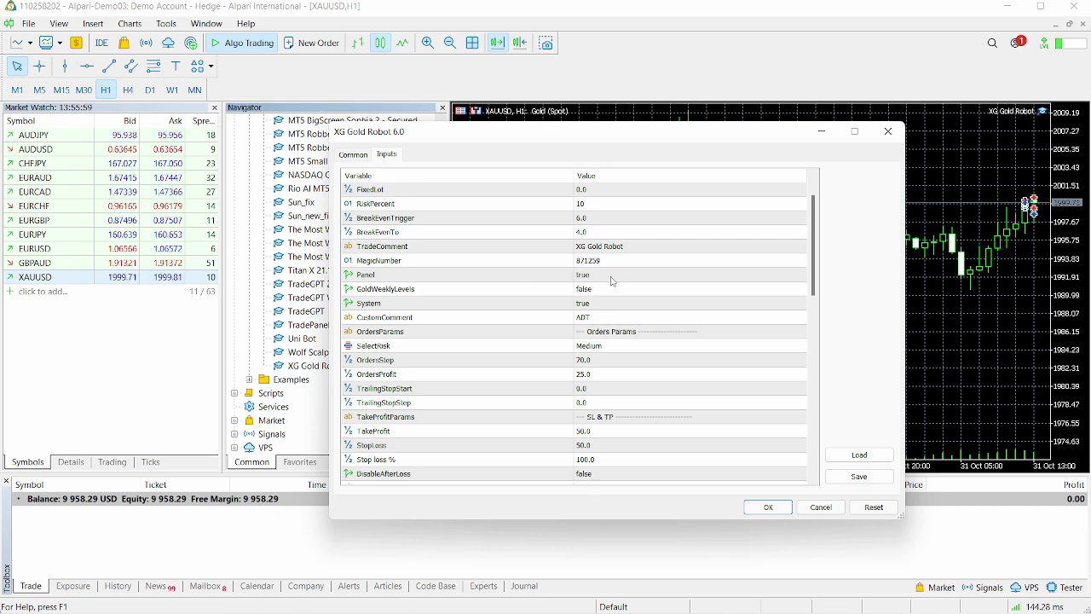
scroll(614, 282, down, 11)
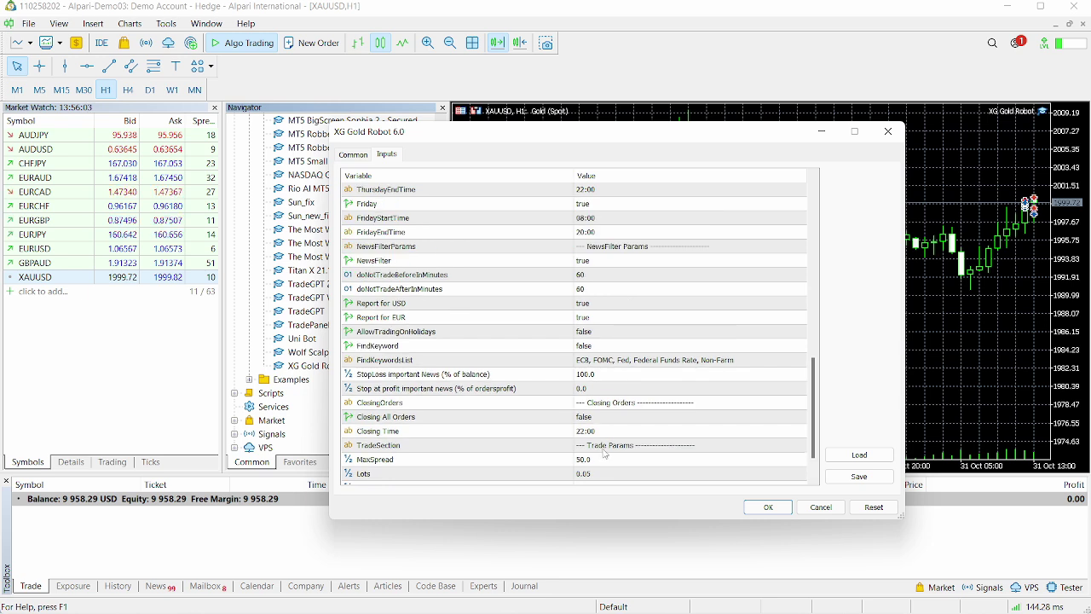
scroll(606, 468, down, 1)
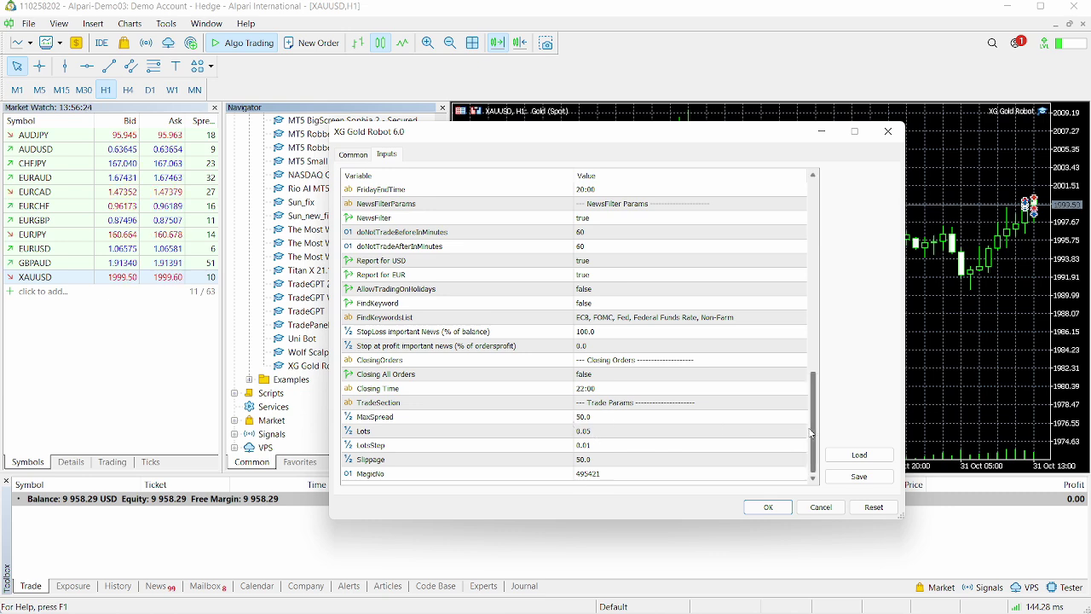
scroll(469, 354, up, 3)
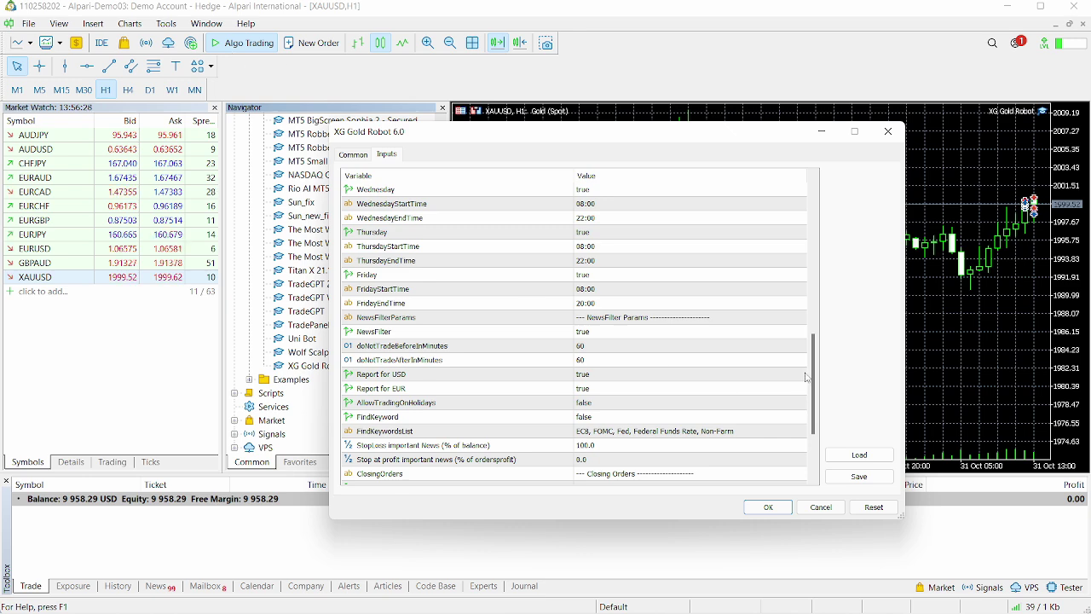
drag(806, 377, 806, 334)
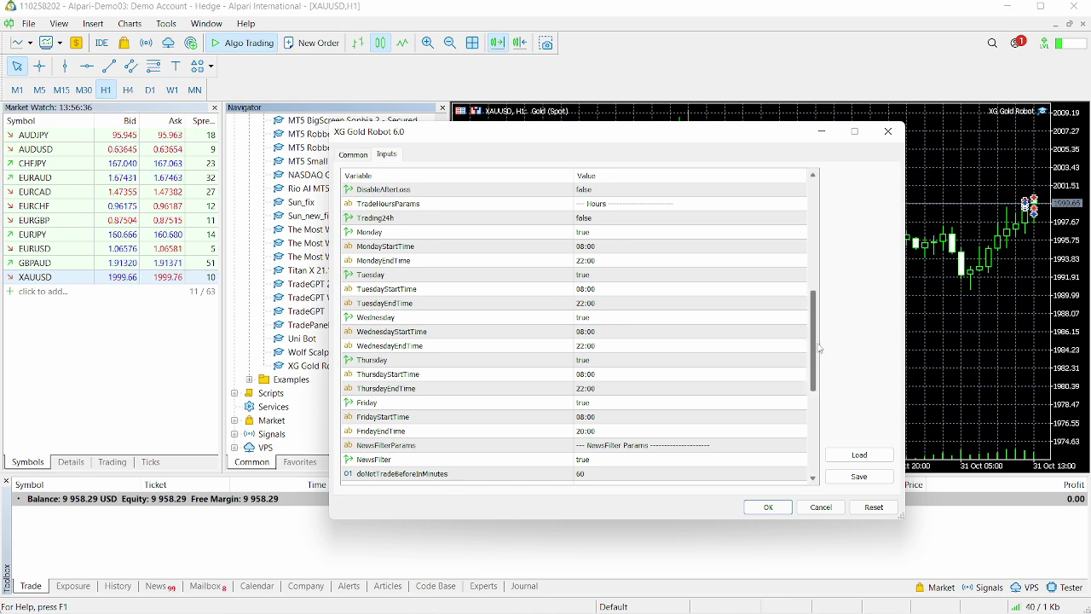
drag(816, 349, 816, 286)
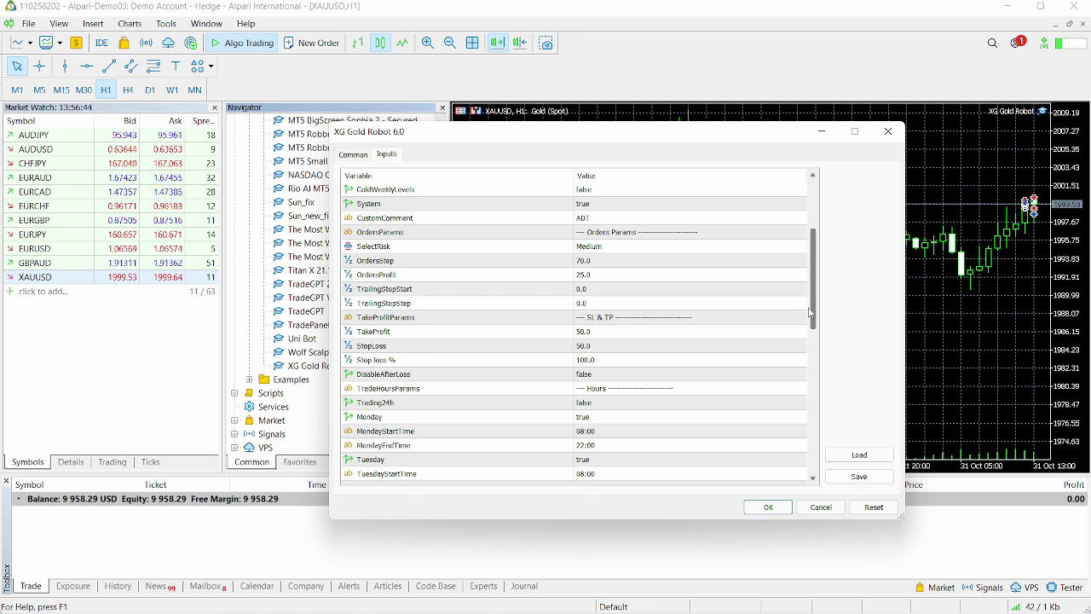
drag(812, 314, 805, 263)
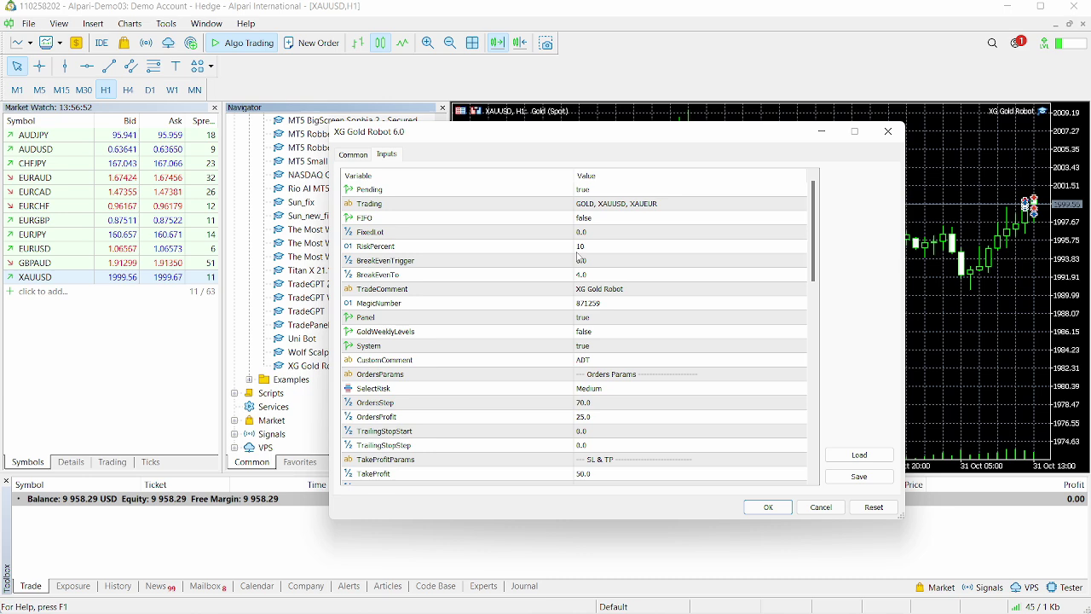
scroll(590, 328, down, 5)
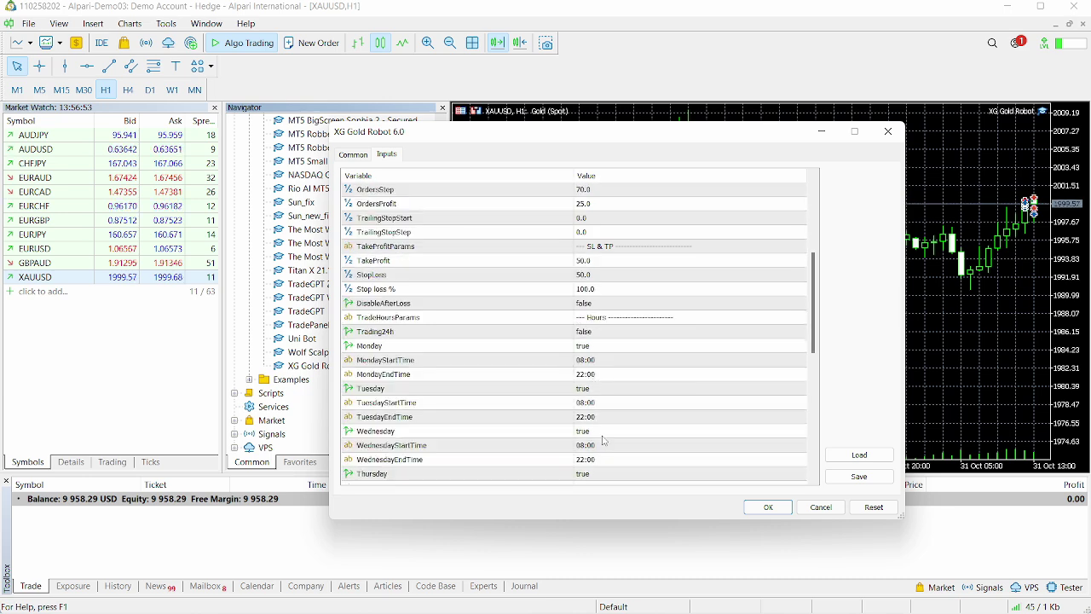
scroll(604, 439, down, 4)
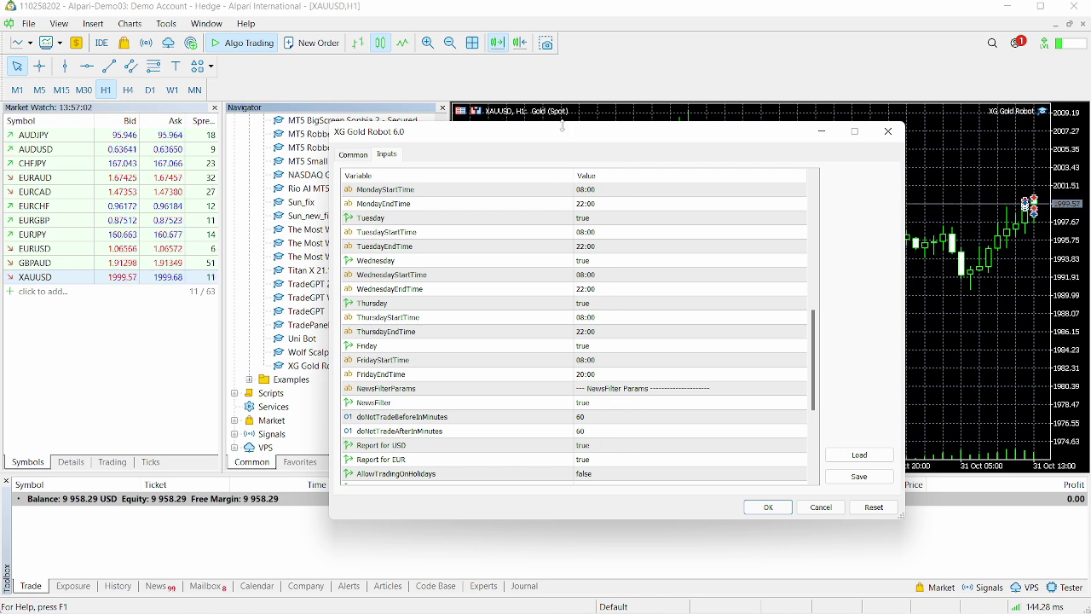
drag(571, 137, 578, 136)
click(763, 505)
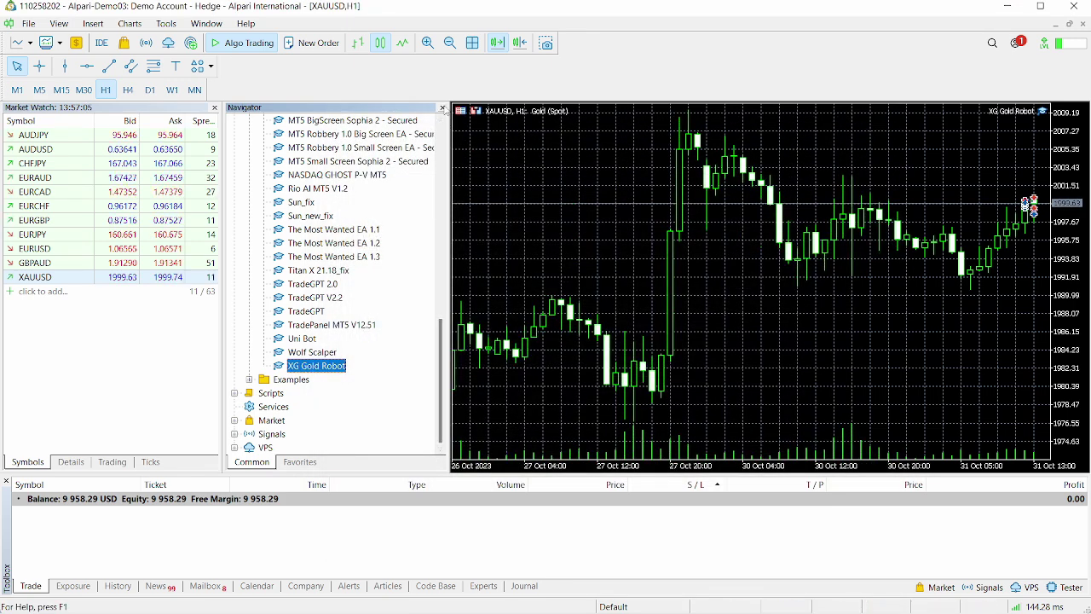
Close the Navigator and Market Watch panels so the XAUUSD chart fills the window.
click(442, 109)
click(214, 109)
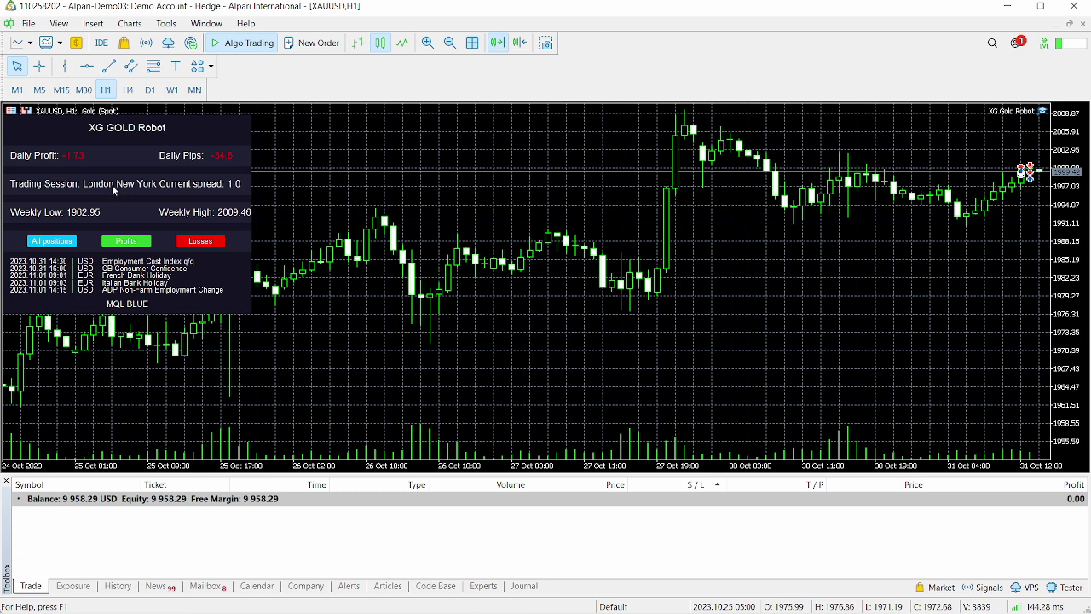
mouse_move(678, 567)
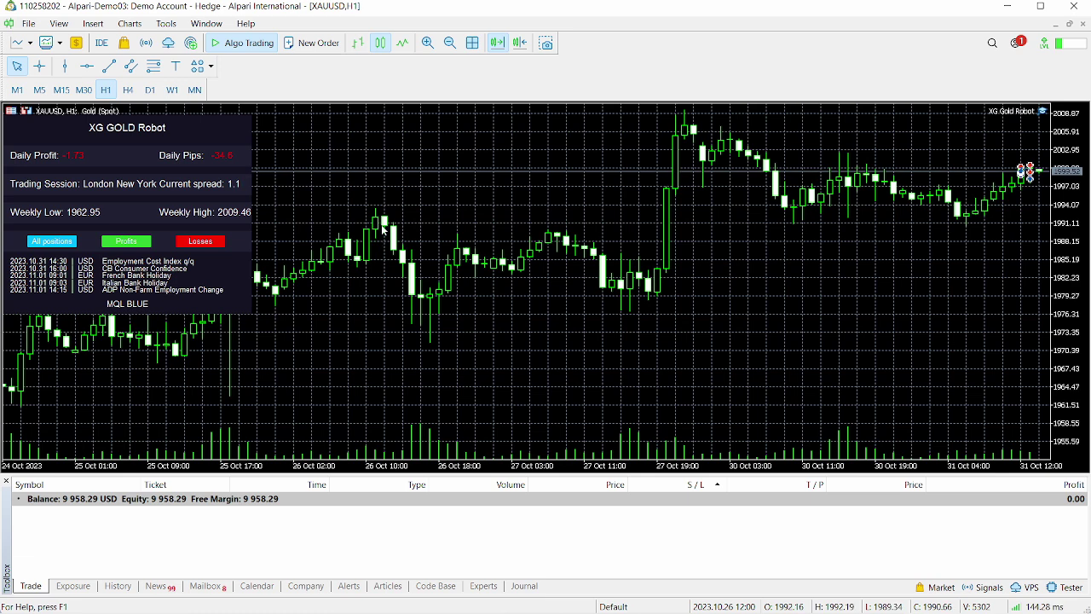
mouse_move(384, 228)
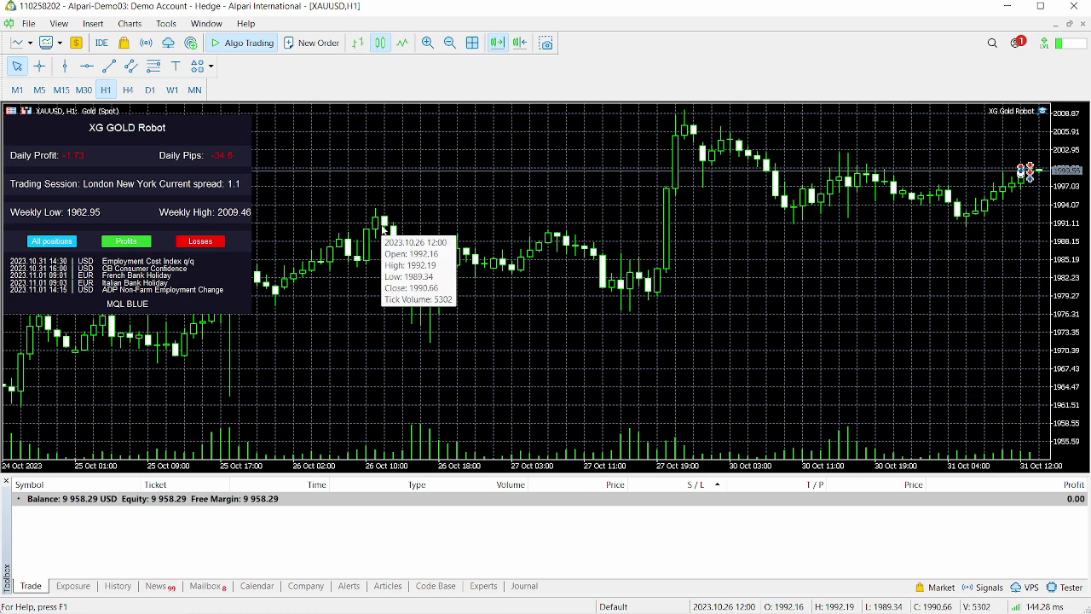